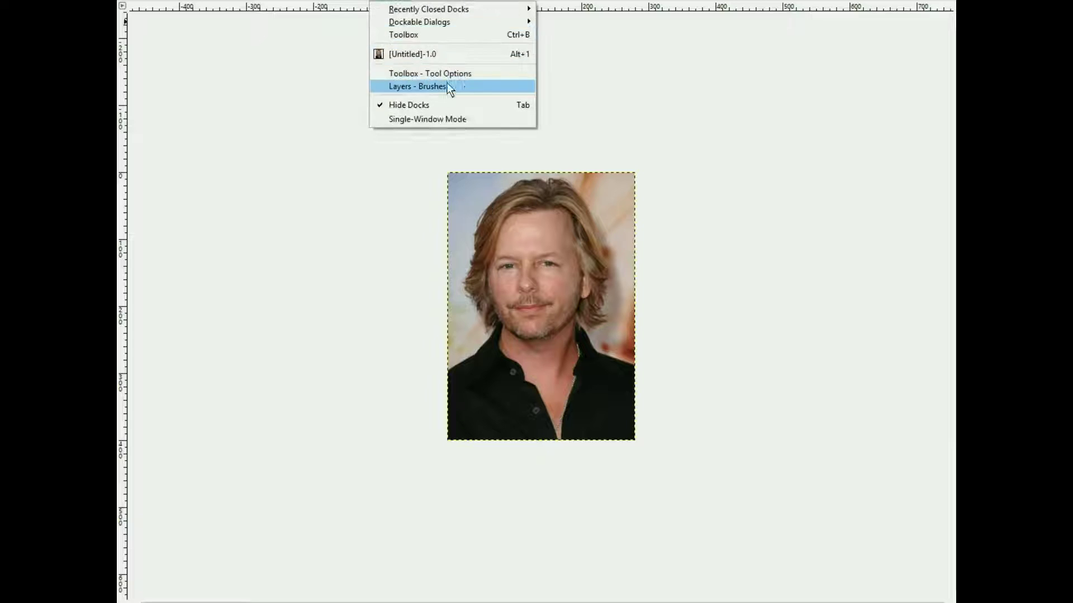
# Step: Duplicate the portrait layer and set a dark purple foreground colour
pyautogui.hotkey('ctrl', 'shift', 'd')
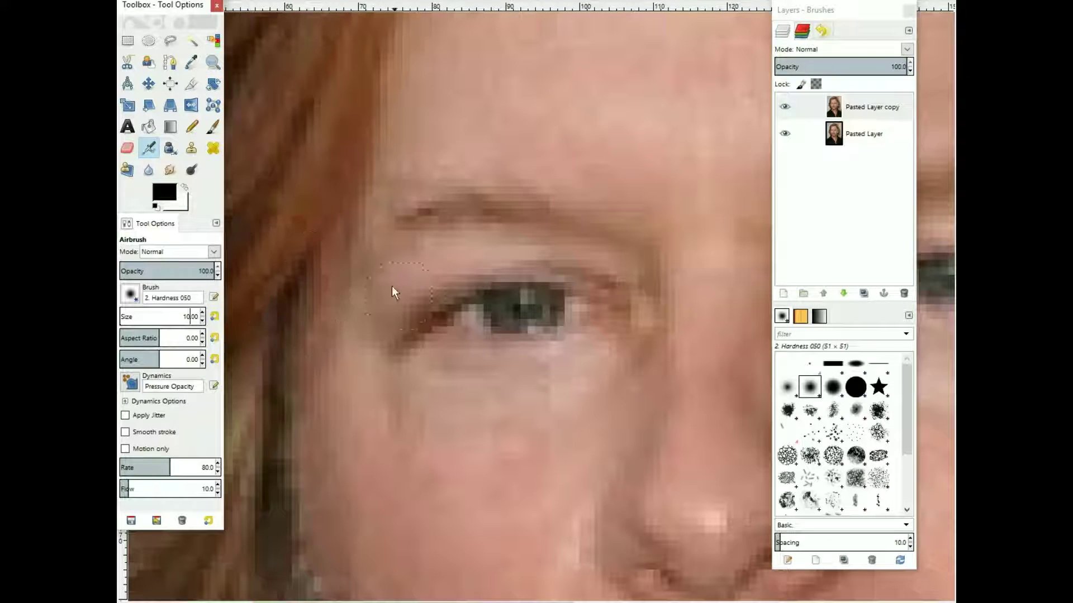
pyautogui.click(165, 191)
pyautogui.click(357, 257)
pyautogui.click(433, 330)
# Step: Airbrush purple shadow along the first upper eyelid and a thin line under the eye
pyautogui.moveTo(603, 263); pyautogui.dragTo(410, 316)
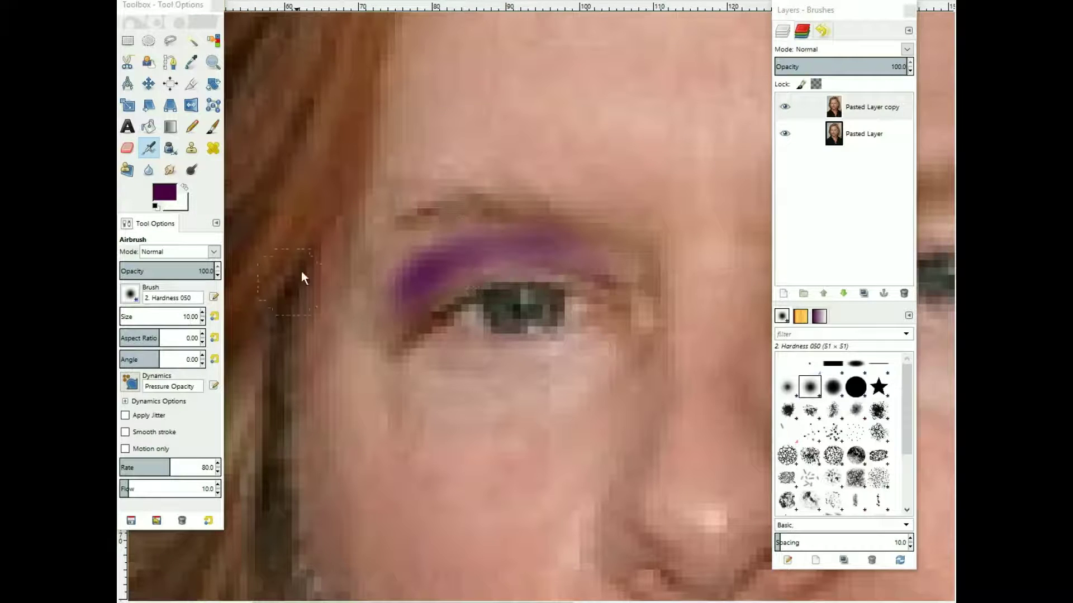
pyautogui.moveTo(604, 262); pyautogui.dragTo(410, 300)
pyautogui.moveTo(570, 335); pyautogui.dragTo(361, 319)
pyautogui.hotkey('ctrl', 'z')
pyautogui.press('z')
pyautogui.click(148, 148)
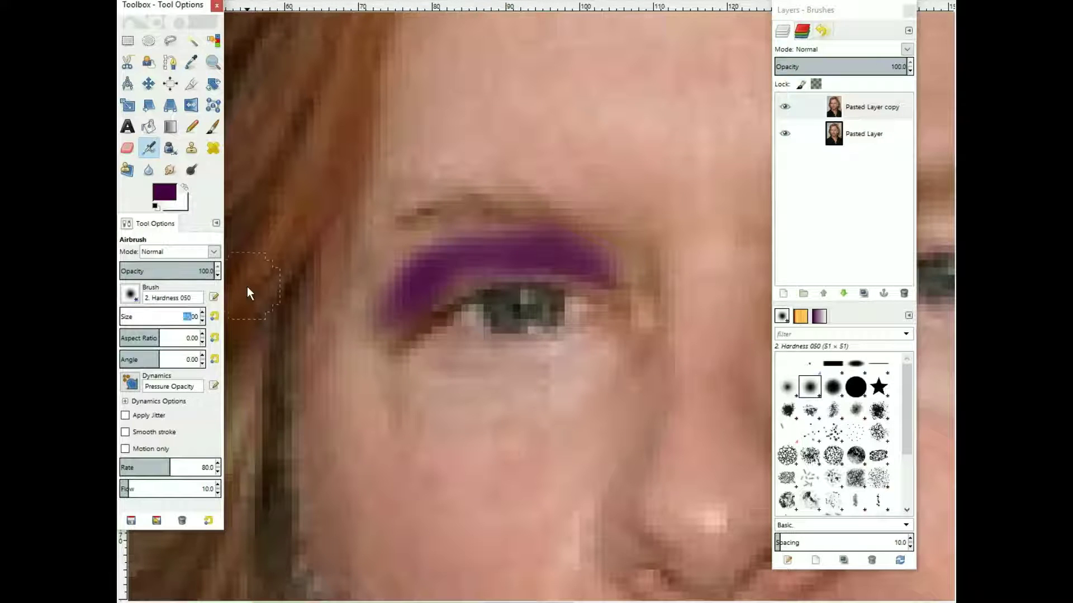
pyautogui.moveTo(448, 348)
pyautogui.mouseDown()
pyautogui.moveTo(580, 335)
pyautogui.moveTo(429, 333)
pyautogui.mouseUp()
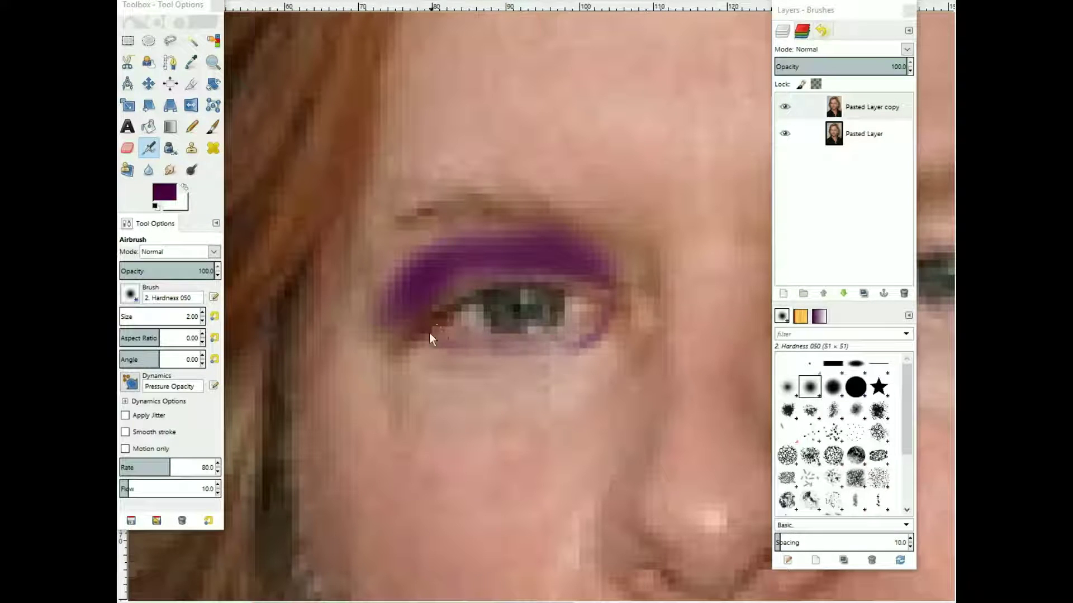
# Step: Darken the under-eye line and the upper eyelid with black liner using a smaller brush
pyautogui.press('d')
pyautogui.moveTo(168, 317); pyautogui.dragTo(190, 317)
pyautogui.press('BackSpace')
pyautogui.moveTo(415, 290)
pyautogui.mouseDown()
pyautogui.moveTo(564, 272)
pyautogui.moveTo(544, 279)
pyautogui.moveTo(571, 287)
pyautogui.mouseUp()
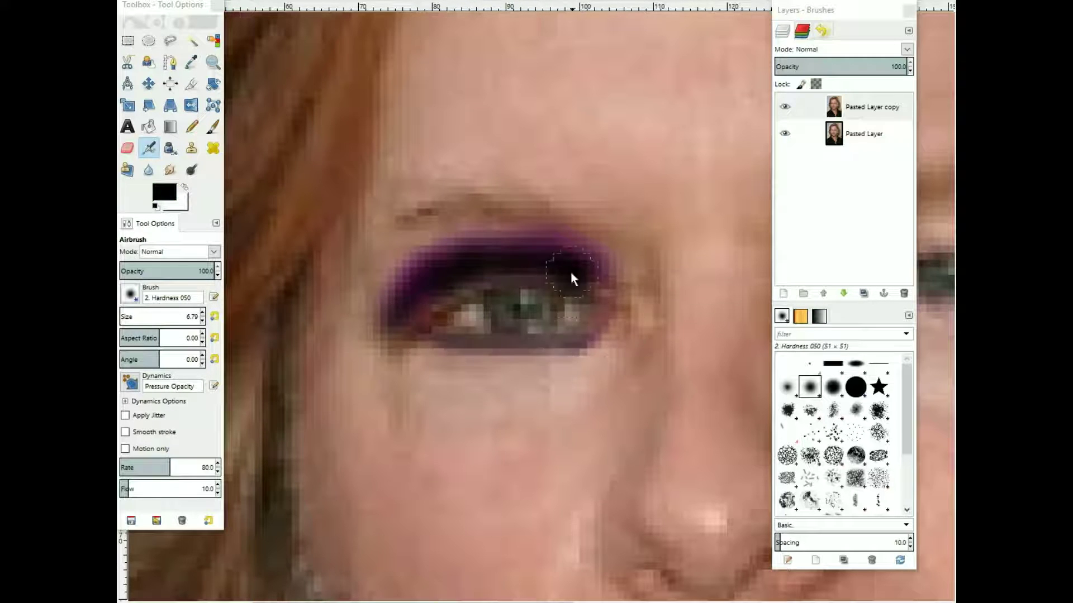
pyautogui.hscroll(1, 571, 271)
# Step: Smudge the first eye's paint and airbrush dark liner around the second eye
pyautogui.press('s')
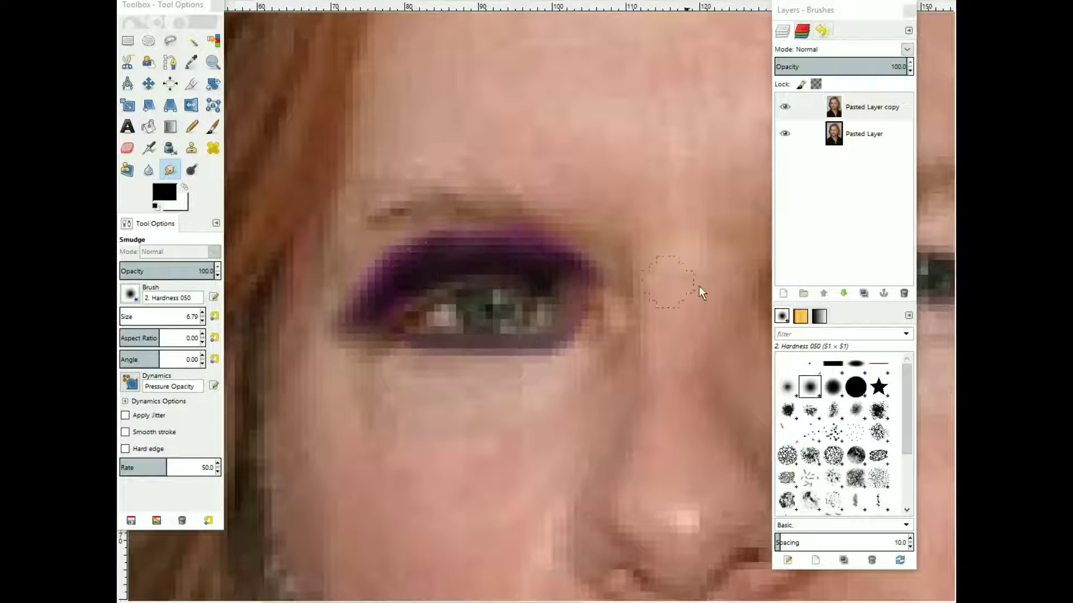
pyautogui.hscroll(2, 487, 308)
pyautogui.hscroll(5, 471, 353)
pyautogui.click(149, 148)
pyautogui.moveTo(665, 255)
pyautogui.mouseDown()
pyautogui.moveTo(571, 317)
pyautogui.moveTo(683, 251)
pyautogui.mouseUp()
# Step: Airbrush dark purple shadow above the second eye
pyautogui.click(164, 193)
pyautogui.click(462, 299)
pyautogui.click(435, 332)
pyautogui.moveTo(503, 251)
pyautogui.mouseDown()
pyautogui.moveTo(609, 235)
pyautogui.moveTo(720, 268)
pyautogui.mouseUp()
# Step: Smudge the colour under the second eye and reset the paint colour to black
pyautogui.press('s')
pyautogui.moveTo(693, 312); pyautogui.dragTo(652, 330)
pyautogui.click(148, 148)
pyautogui.press('d')
pyautogui.scroll(-1, 539, 364)
pyautogui.scroll(1, 540, 364)
# Step: Heal the moustache using clean skin near the lip corner as the source
pyautogui.scroll(-3, 539, 364)
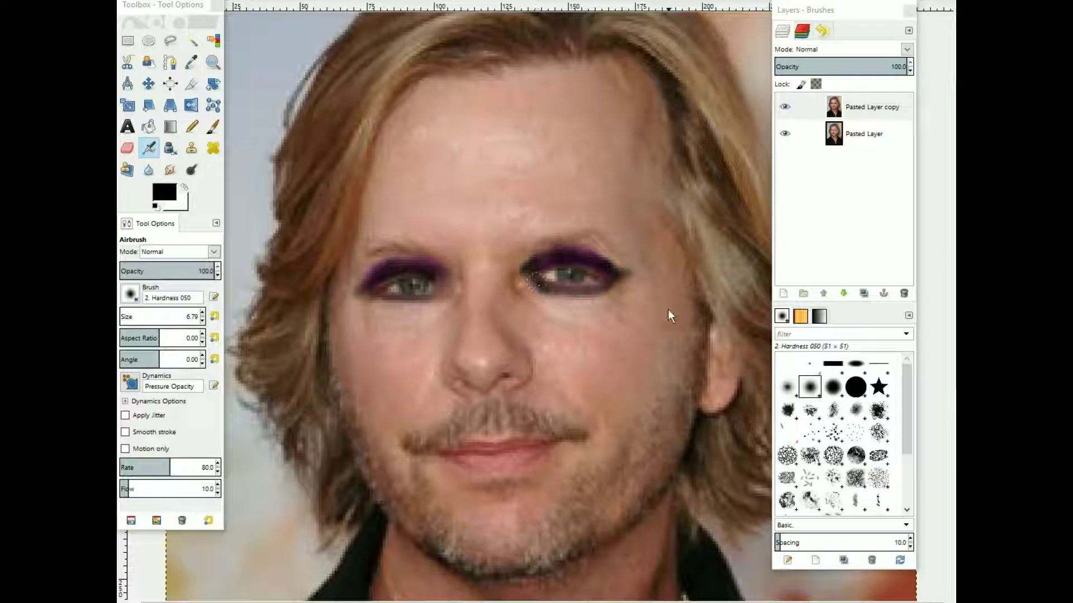
pyautogui.click(213, 148)
pyautogui.keyDown('ctrl'); pyautogui.click(575, 426); pyautogui.keyUp('ctrl')
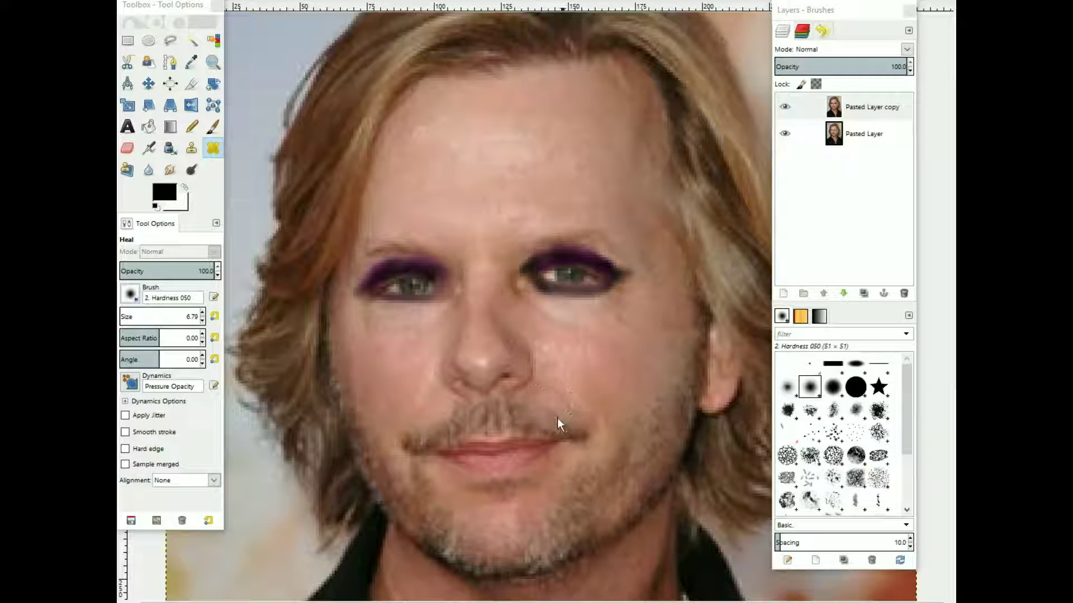
pyautogui.moveTo(439, 434)
pyautogui.mouseDown()
pyautogui.moveTo(423, 430)
pyautogui.moveTo(506, 415)
pyautogui.mouseUp()
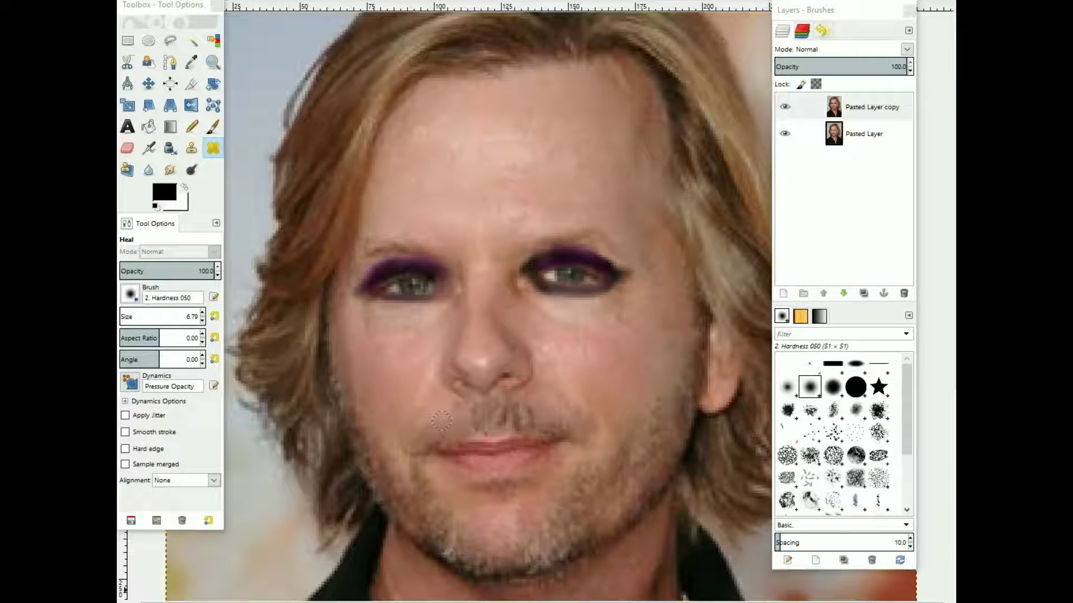
pyautogui.keyDown('ctrl'); pyautogui.click(564, 457); pyautogui.keyUp('ctrl')
pyautogui.moveTo(512, 417); pyautogui.dragTo(497, 413)
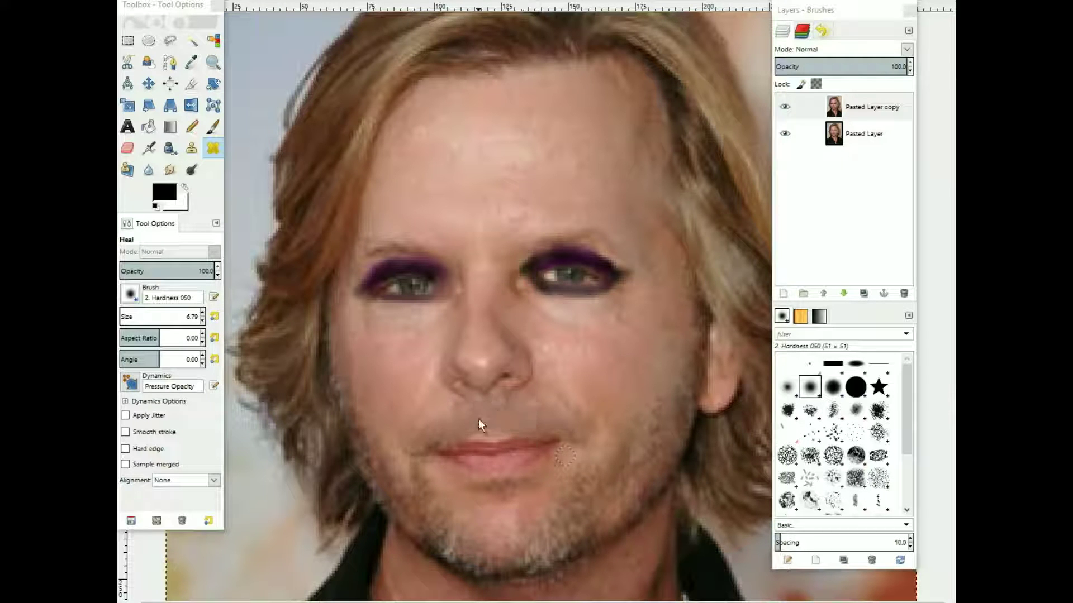
pyautogui.press('s')
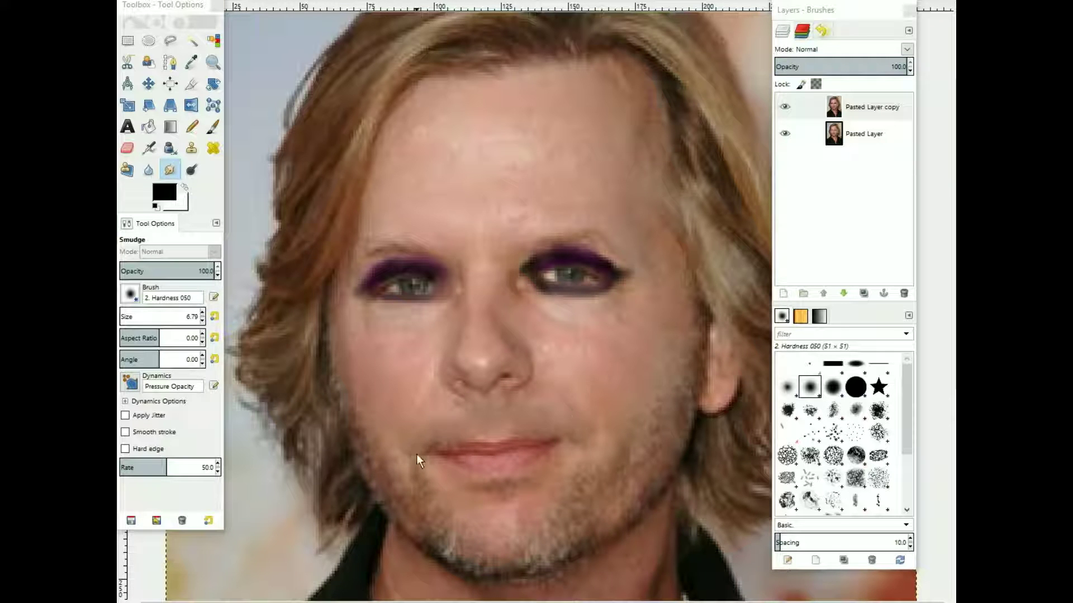
pyautogui.press('h')
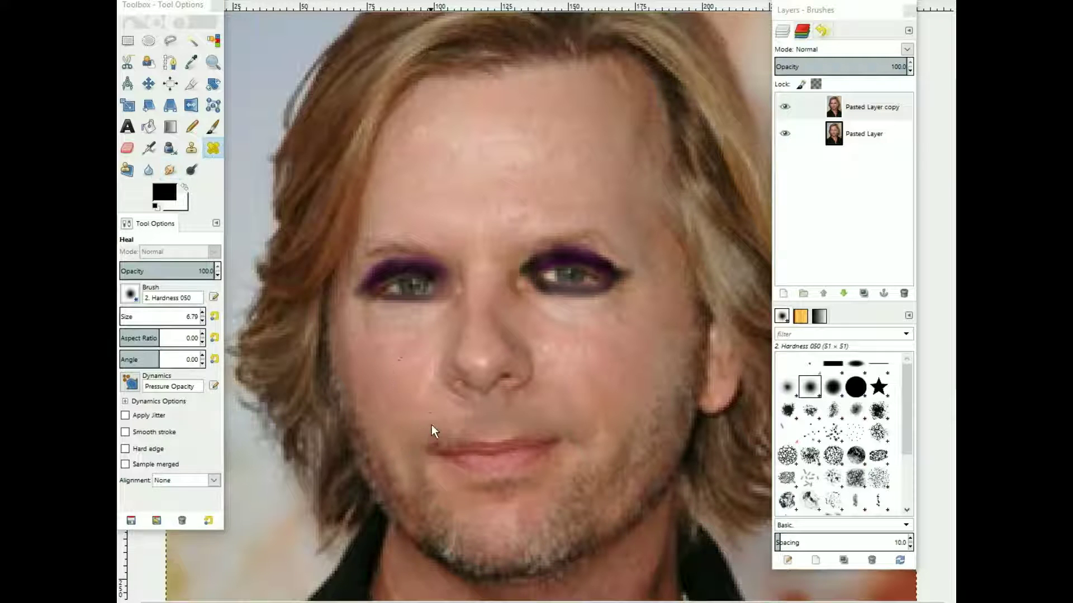
pyautogui.click(547, 405)
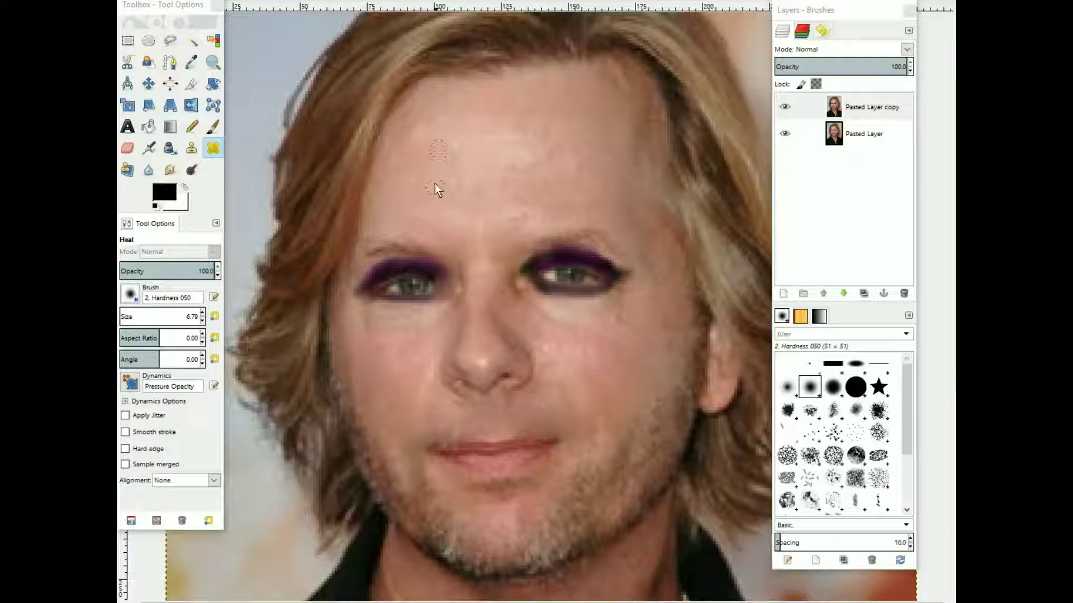
# Step: Smooth the forehead and cheeks with a larger heal brush, undoing the chin strokes
pyautogui.moveTo(140, 317); pyautogui.dragTo(157, 317)
pyautogui.moveTo(441, 185); pyautogui.dragTo(547, 190)
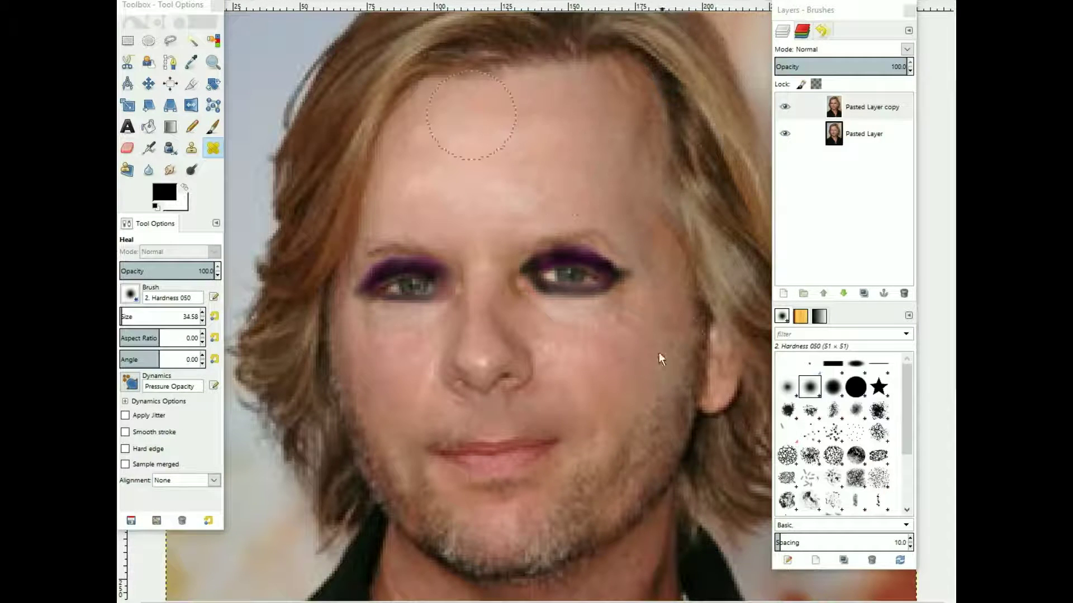
pyautogui.moveTo(618, 425)
pyautogui.mouseDown()
pyautogui.moveTo(638, 464)
pyautogui.moveTo(575, 514)
pyautogui.mouseUp()
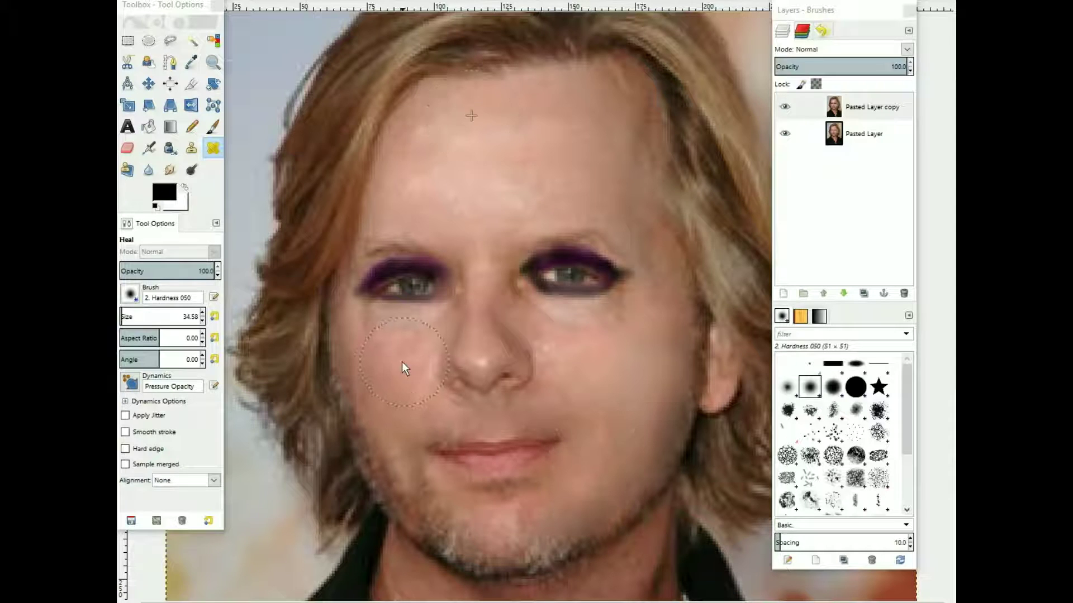
pyautogui.moveTo(134, 316); pyautogui.dragTo(126, 317)
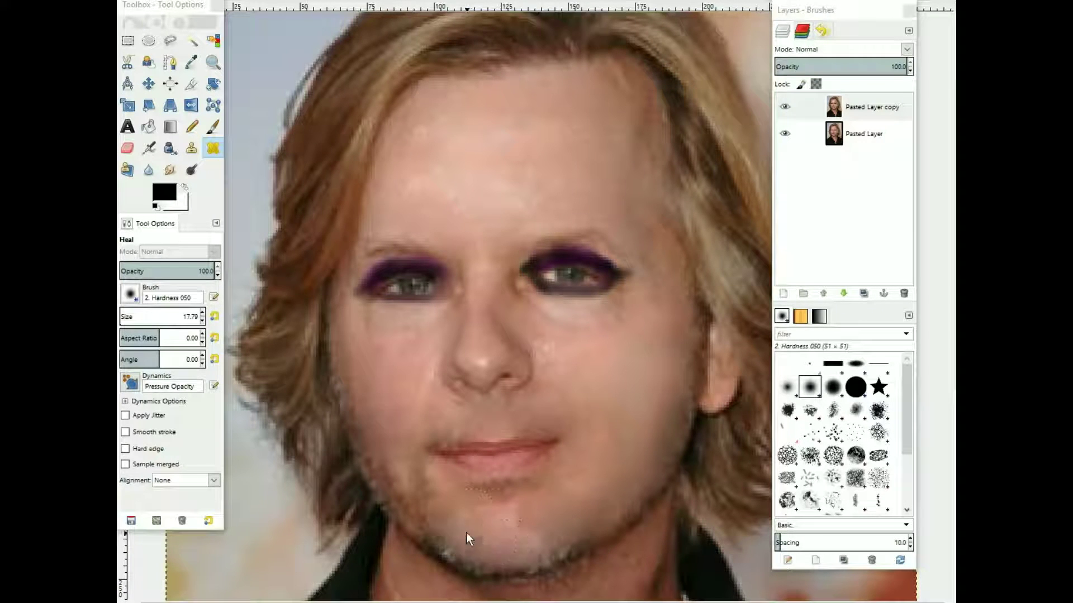
pyautogui.moveTo(437, 527)
pyautogui.mouseDown()
pyautogui.moveTo(522, 561)
pyautogui.moveTo(553, 556)
pyautogui.moveTo(366, 460)
pyautogui.mouseUp()
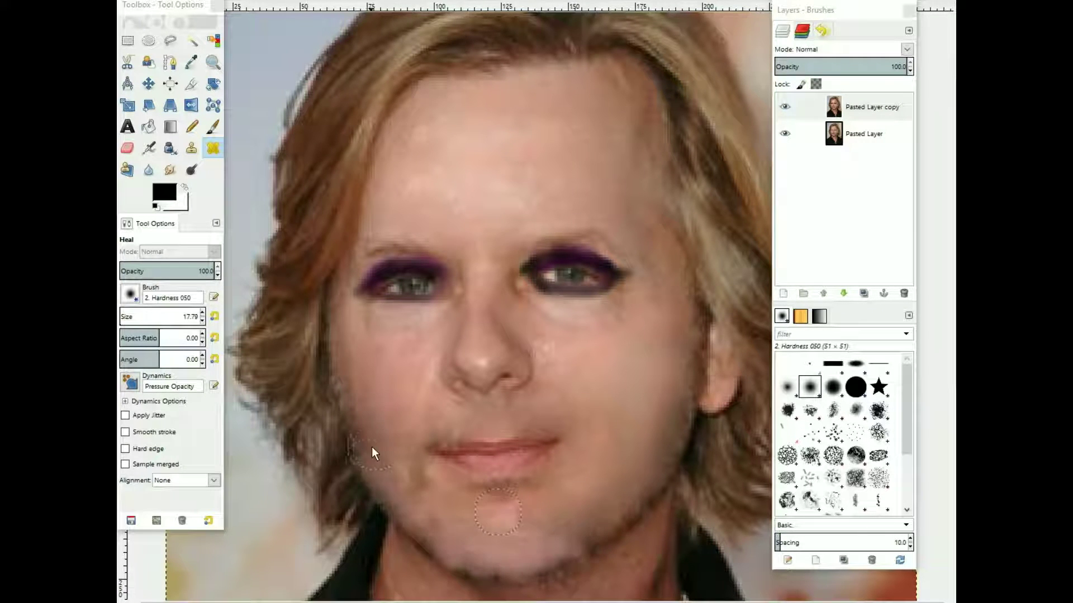
pyautogui.press('z')
pyautogui.hotkey('ctrl', 'z')
pyautogui.hotkey('ctrl', 'z')
pyautogui.hotkey('ctrl', 'z')
pyautogui.hotkey('ctrl', 'z')
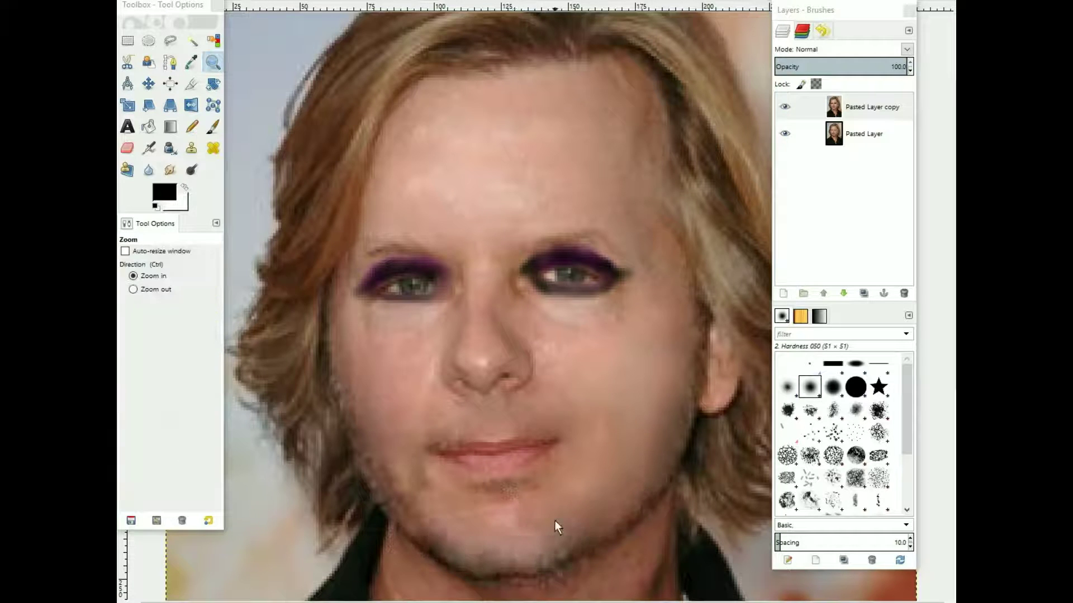
# Step: Open the IWarp filter from the image menu and close it unused
pyautogui.rightClick(367, 73)
pyautogui.click(553, 145)
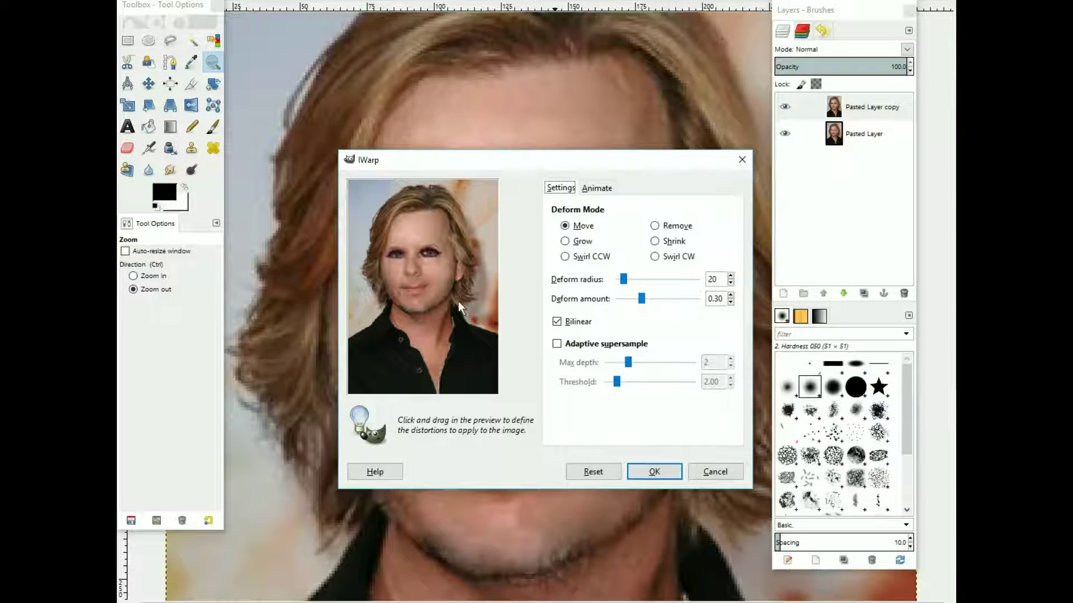
pyautogui.click(674, 467)
# Step: Trace the lips with Intelligent Scissors into a closed selection
pyautogui.press('i')
pyautogui.click(428, 440)
pyautogui.click(456, 435)
pyautogui.click(508, 440)
pyautogui.click(558, 435)
pyautogui.click(517, 470)
pyautogui.click(480, 473)
pyautogui.click(427, 443)
# Step: Choose pure red as the painting colour
pyautogui.click(486, 455)
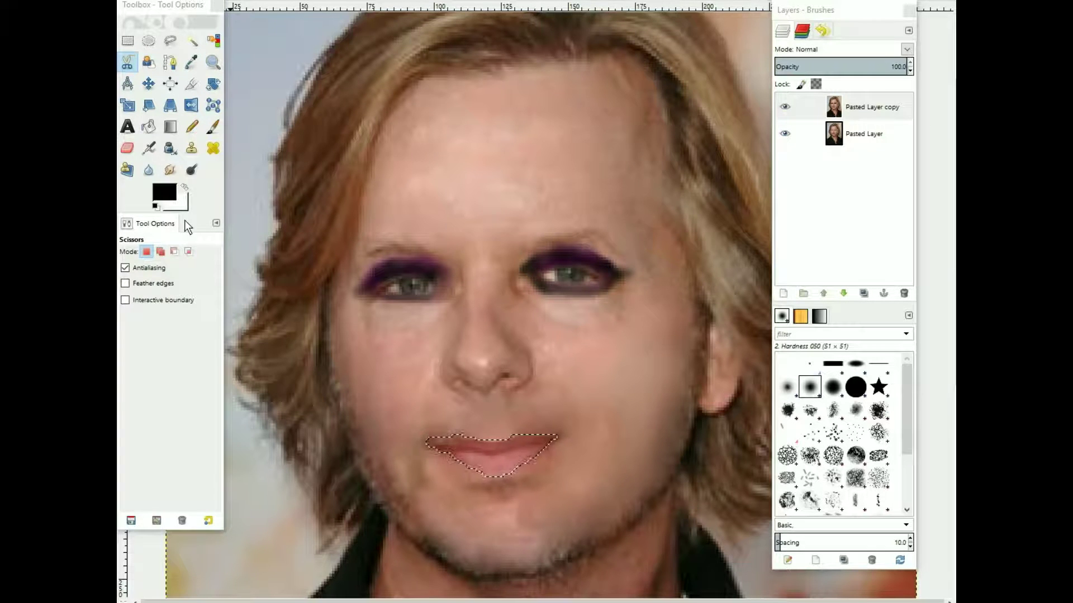
pyautogui.click(148, 126)
pyautogui.click(164, 192)
pyautogui.click(498, 280)
pyautogui.click(435, 332)
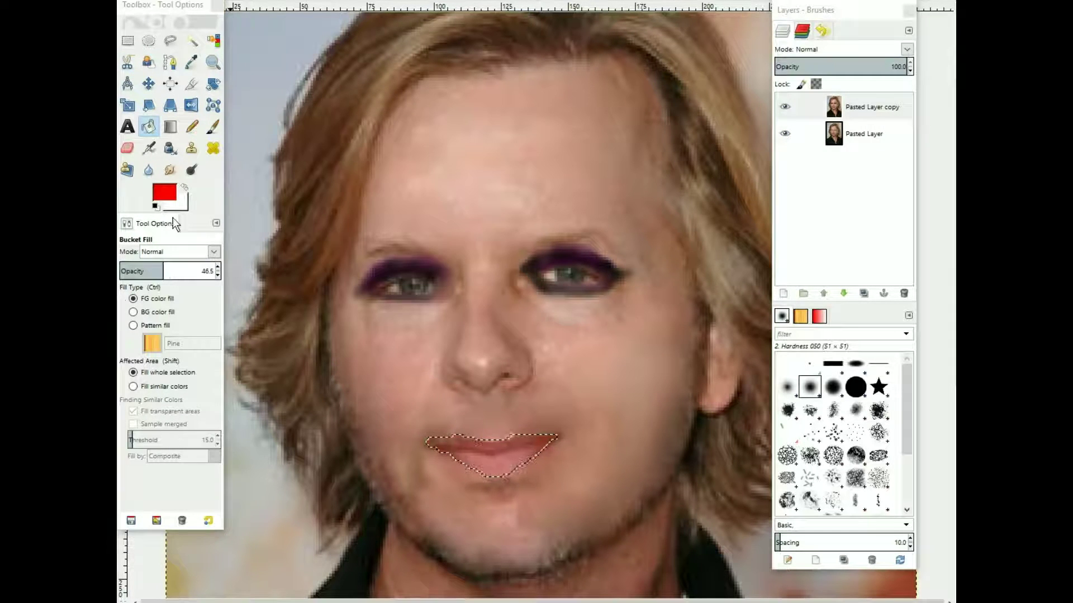
# Step: Airbrush a red tint over the lips, then sample forehead skin tone at higher opacity
pyautogui.hotkey('ctrl', 'shift', 'a')
pyautogui.press('a')
pyautogui.moveTo(438, 447); pyautogui.dragTo(545, 447)
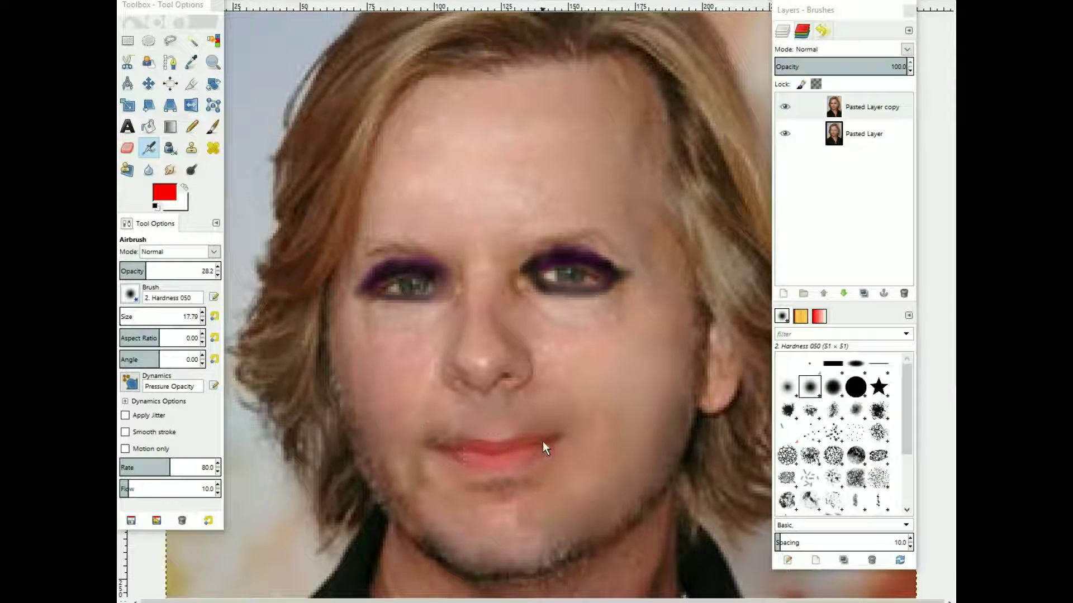
pyautogui.keyDown('ctrl'); pyautogui.click(470, 158); pyautogui.keyUp('ctrl')
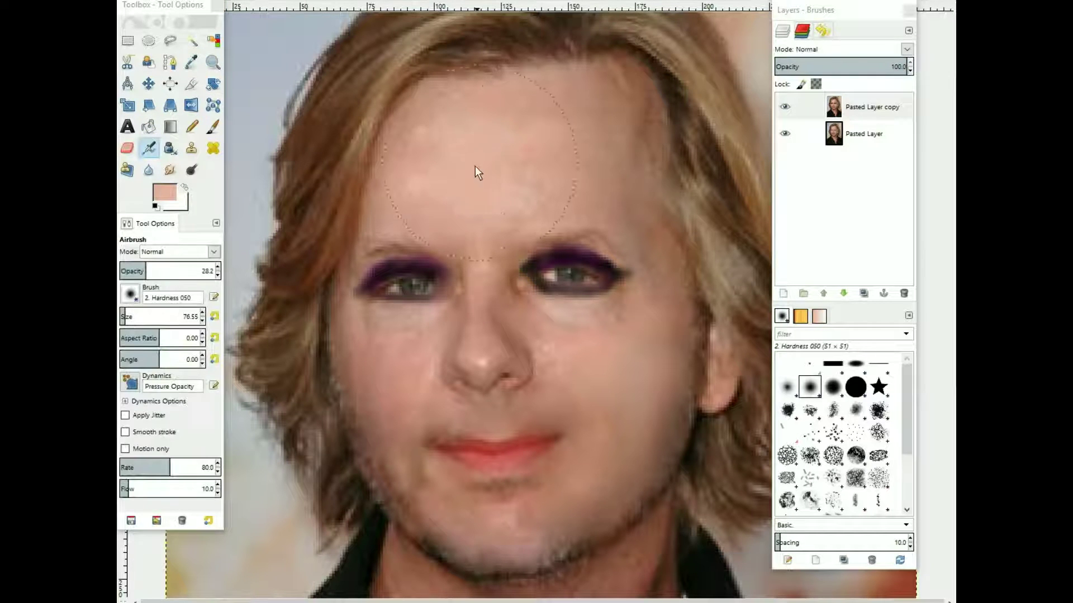
pyautogui.press('>')
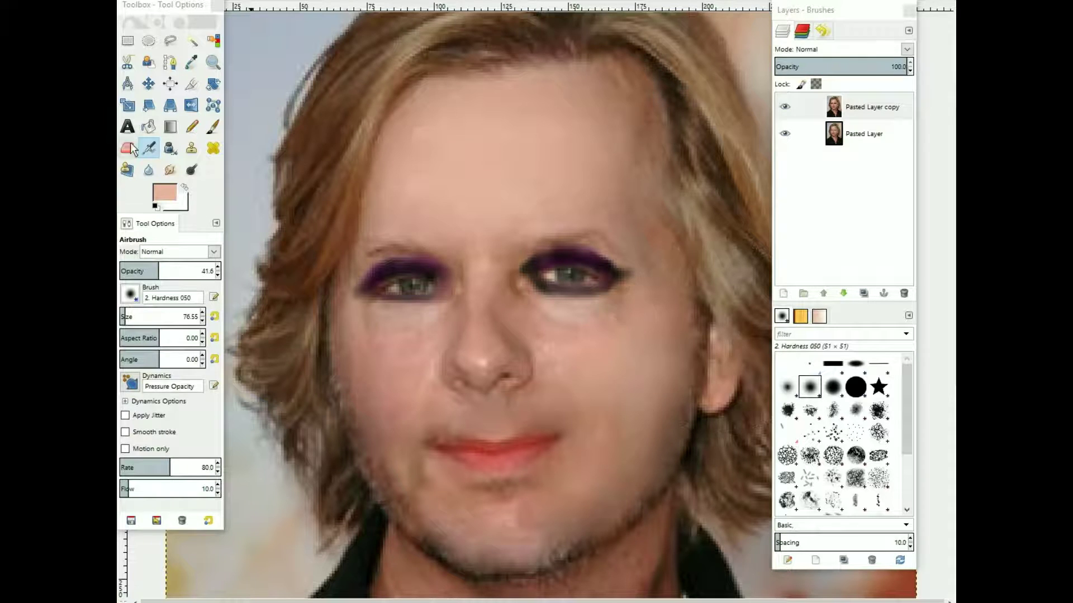
# Step: Airbrush red over the left and right sides of the hair with a smaller brush
pyautogui.click(155, 207)
pyautogui.click(164, 192)
pyautogui.click(434, 330)
pyautogui.click(147, 271)
pyautogui.moveTo(122, 317); pyautogui.dragTo(121, 317)
pyautogui.moveTo(313, 165)
pyautogui.mouseDown()
pyautogui.moveTo(298, 336)
pyautogui.moveTo(325, 505)
pyautogui.mouseUp()
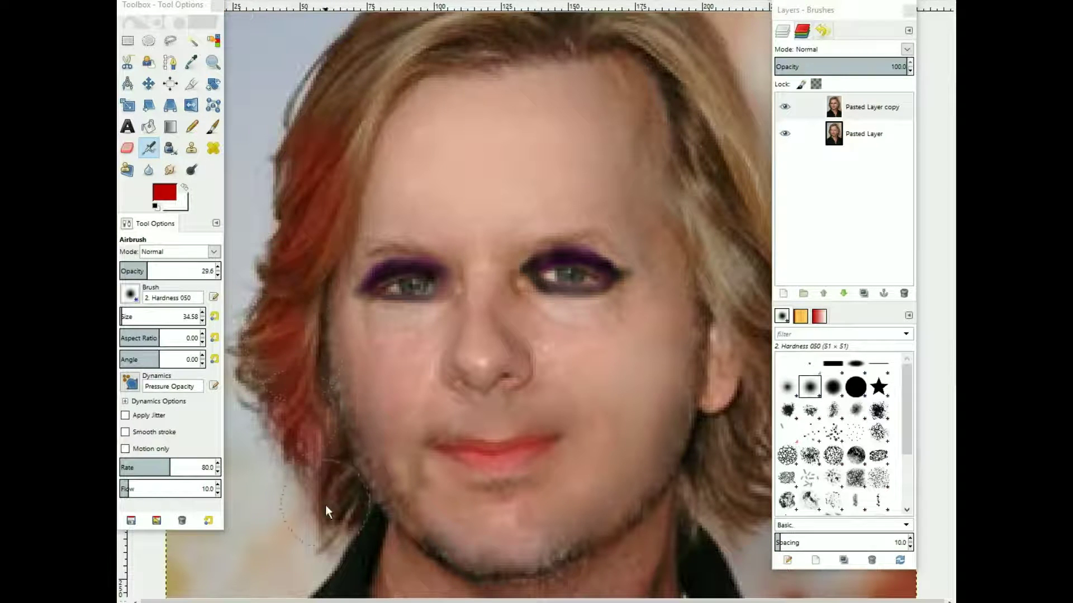
pyautogui.moveTo(358, 25); pyautogui.dragTo(337, 157)
pyautogui.moveTo(698, 59); pyautogui.dragTo(749, 313)
# Step: Clone clean red hair over the patchy strands along both sides of the jaw
pyautogui.moveTo(841, 6); pyautogui.dragTo(356, 37)
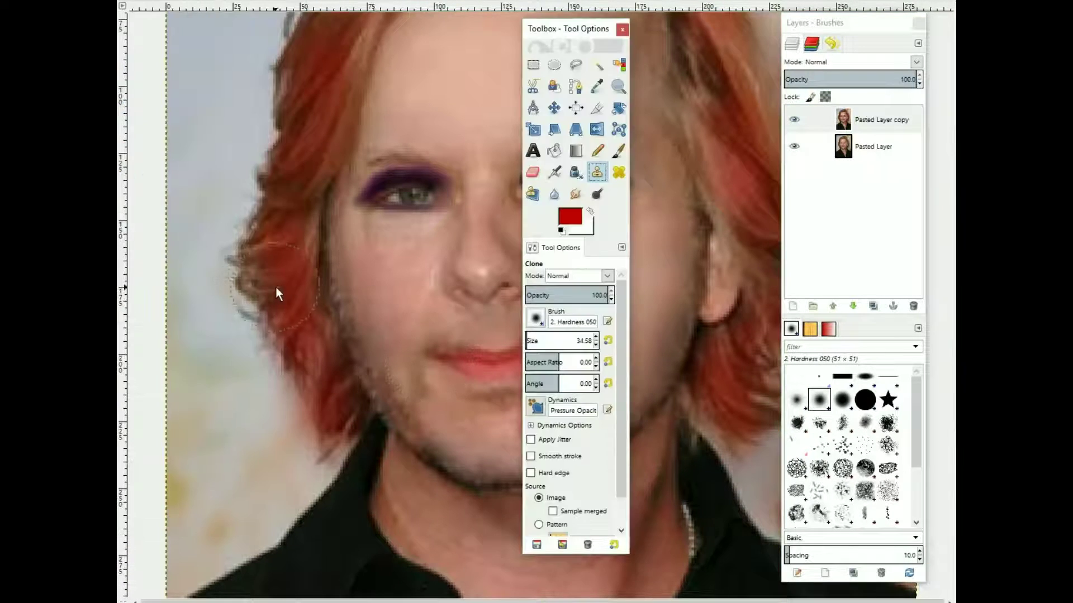
pyautogui.moveTo(305, 403)
pyautogui.mouseDown()
pyautogui.moveTo(311, 447)
pyautogui.moveTo(312, 406)
pyautogui.moveTo(274, 287)
pyautogui.mouseUp()
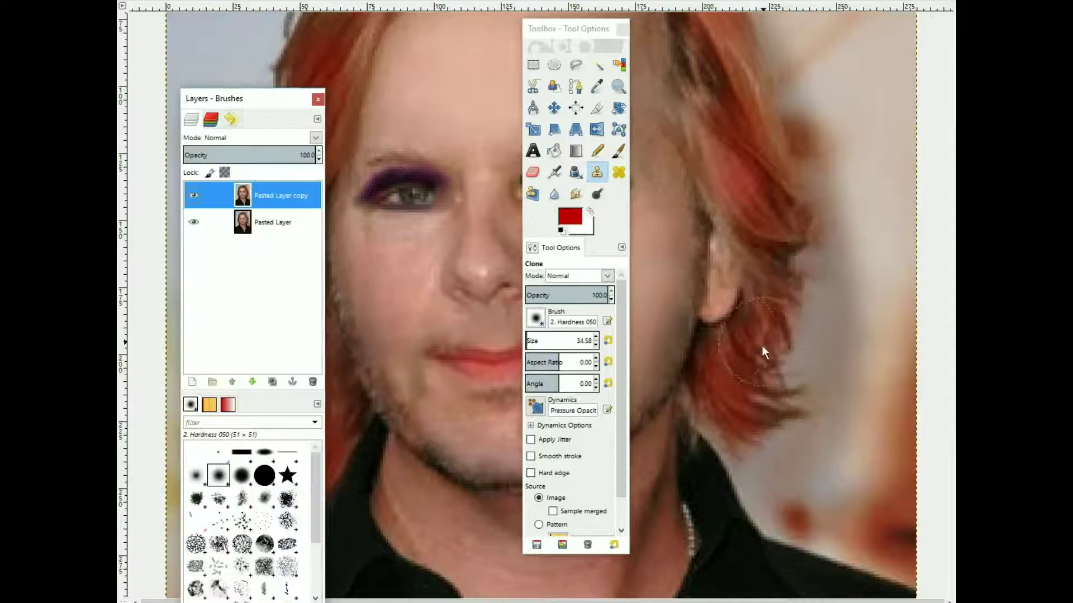
pyautogui.moveTo(762, 345)
pyautogui.mouseDown()
pyautogui.moveTo(752, 464)
pyautogui.moveTo(729, 413)
pyautogui.moveTo(758, 408)
pyautogui.moveTo(787, 291)
pyautogui.moveTo(827, 314)
pyautogui.moveTo(798, 441)
pyautogui.moveTo(759, 483)
pyautogui.mouseUp()
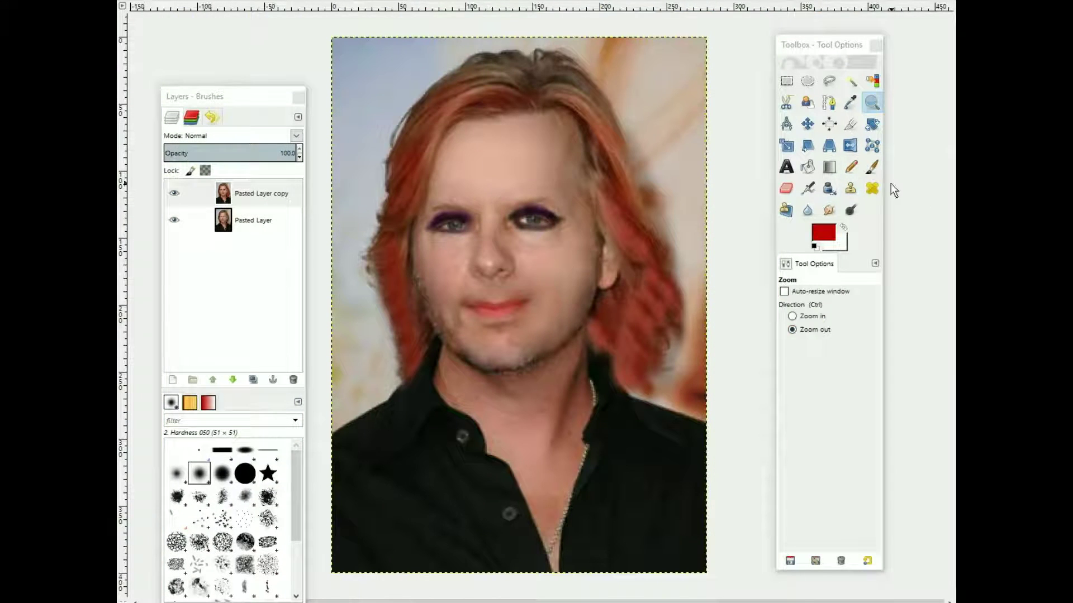
# Step: Lengthen the red hair outward and down on both sides with a smaller clone brush
pyautogui.press('c')
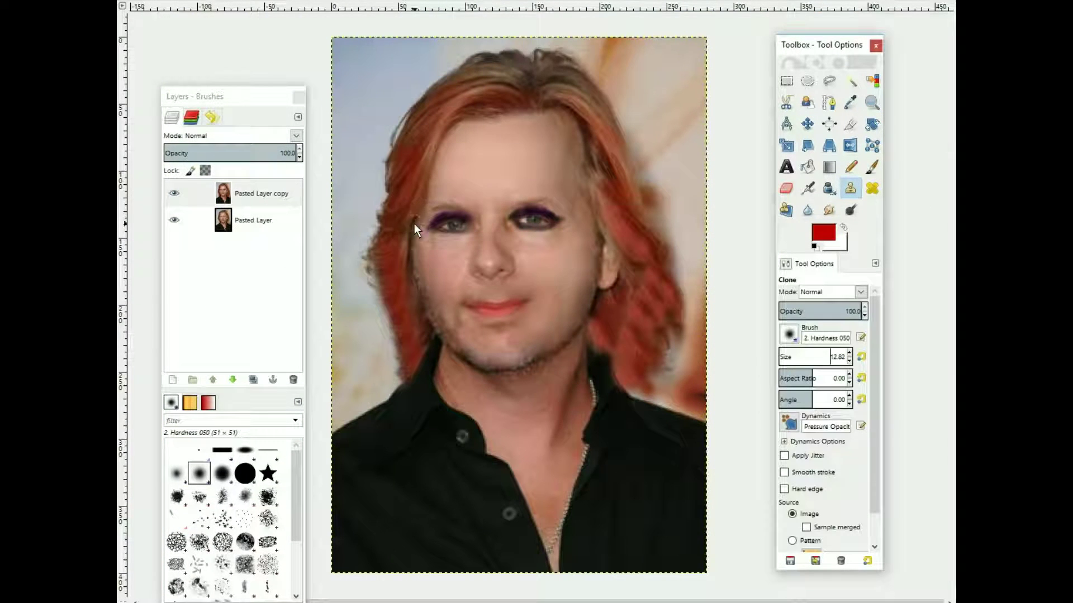
pyautogui.press('[')
pyautogui.moveTo(388, 181)
pyautogui.mouseDown()
pyautogui.moveTo(371, 296)
pyautogui.moveTo(386, 268)
pyautogui.moveTo(388, 372)
pyautogui.moveTo(371, 366)
pyautogui.moveTo(379, 404)
pyautogui.moveTo(337, 419)
pyautogui.mouseUp()
pyautogui.moveTo(642, 372); pyautogui.dragTo(637, 393)
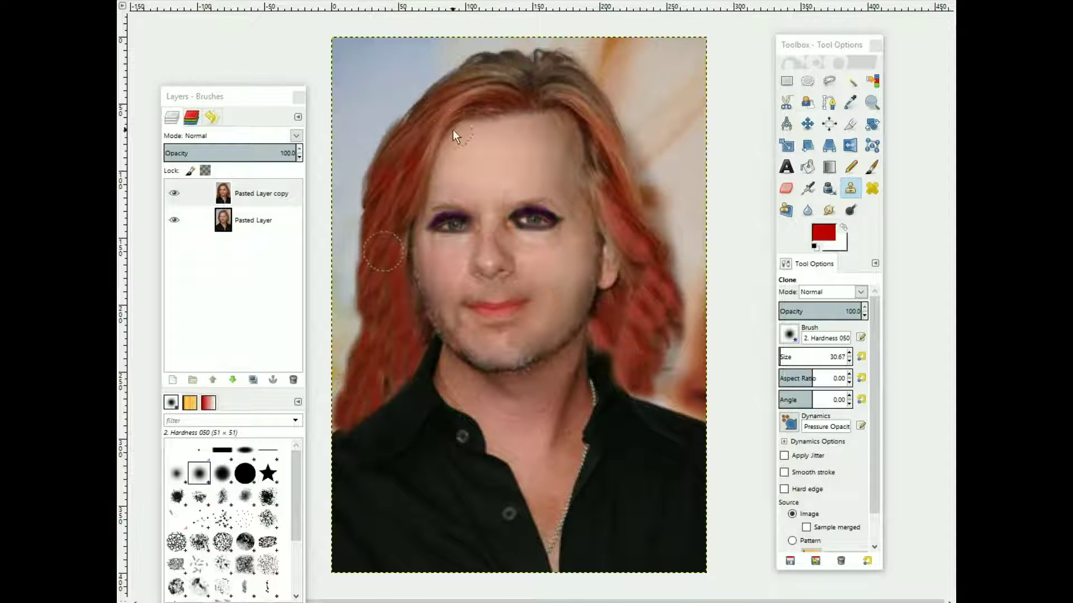
pyautogui.moveTo(604, 229); pyautogui.dragTo(608, 152)
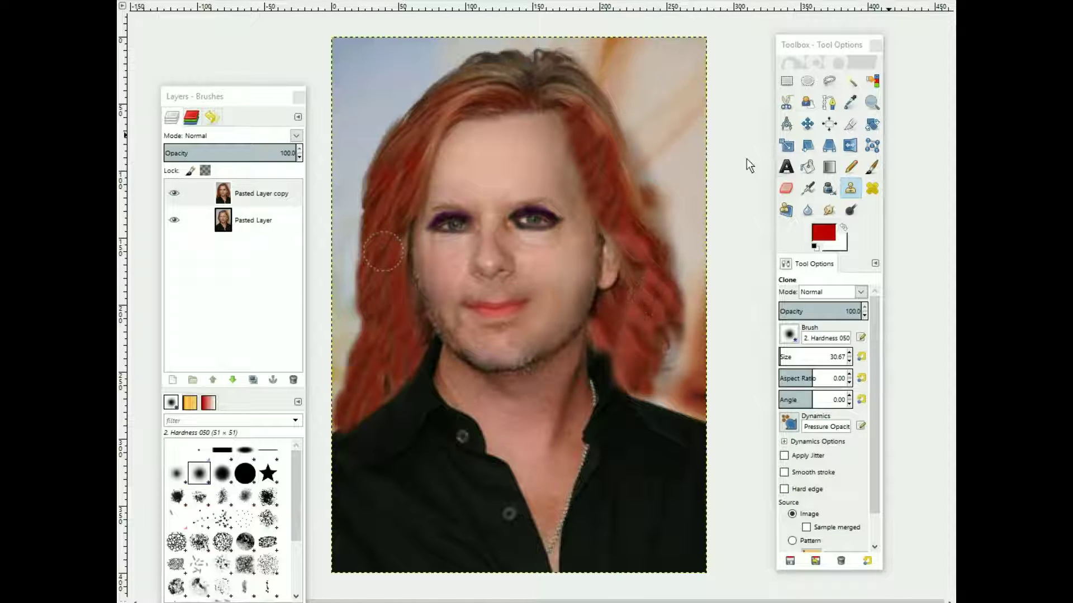
# Step: Fill in both eyebrows with black airbrush at raised opacity
pyautogui.click(807, 188)
pyautogui.click(834, 312)
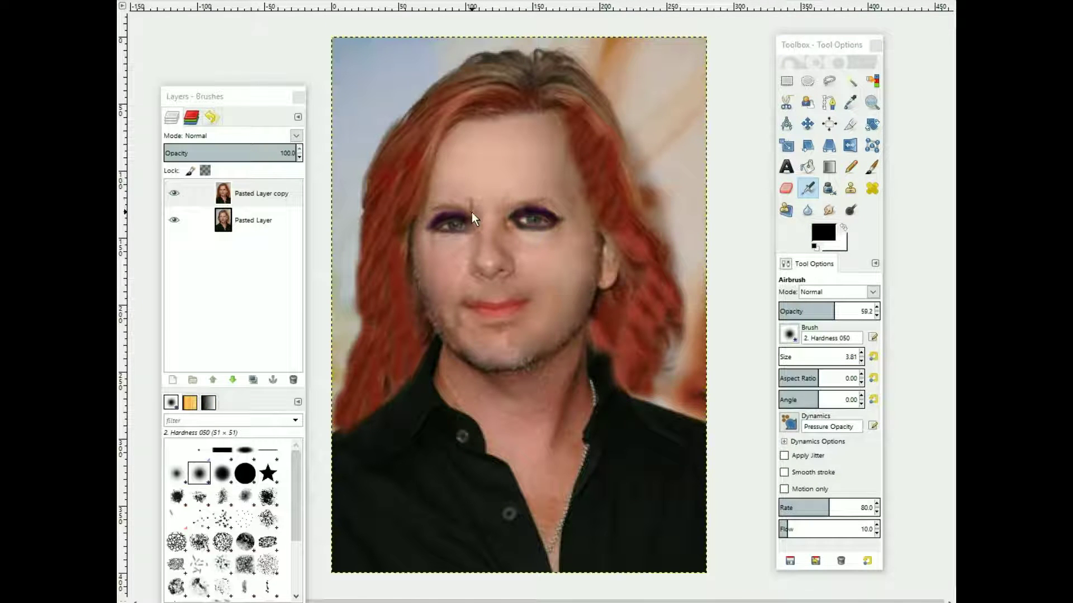
pyautogui.click(845, 311)
pyautogui.moveTo(458, 206); pyautogui.dragTo(421, 210)
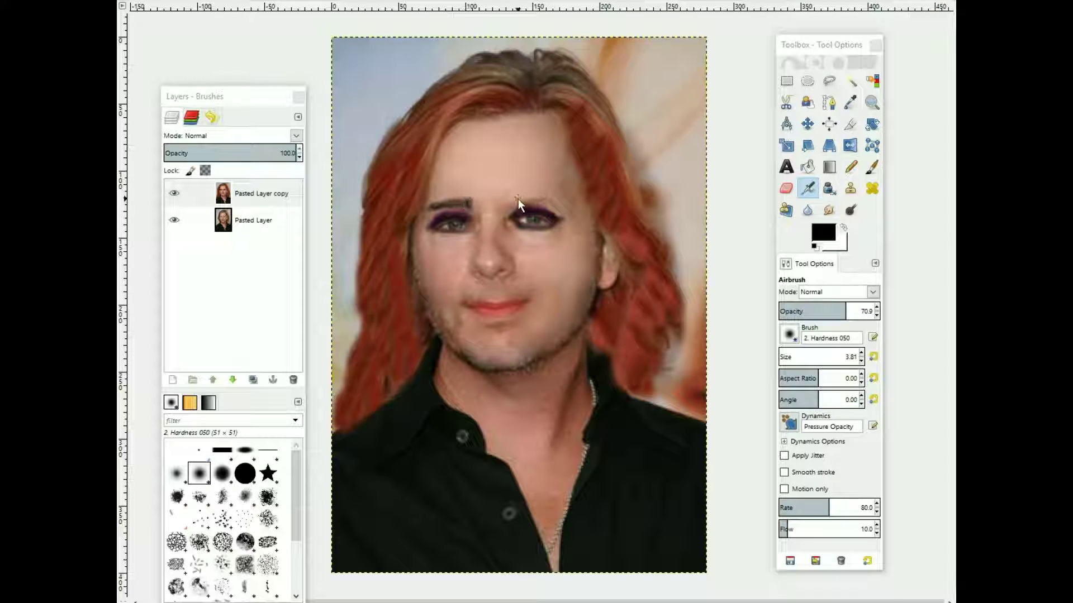
pyautogui.moveTo(536, 198)
pyautogui.mouseDown()
pyautogui.moveTo(556, 200)
pyautogui.moveTo(515, 203)
pyautogui.moveTo(553, 205)
pyautogui.mouseUp()
pyautogui.press('h')
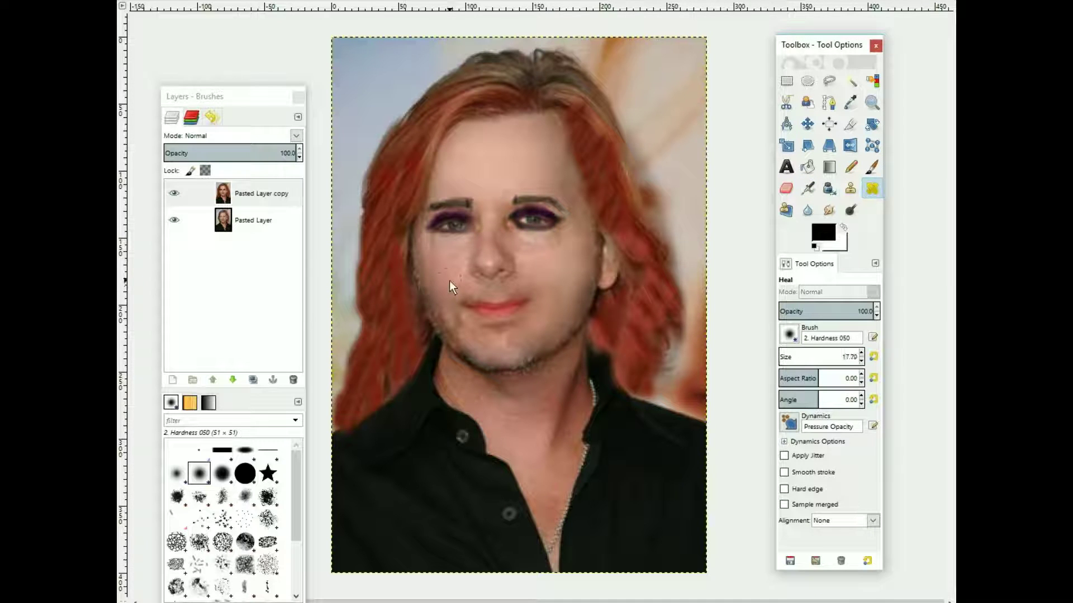
# Step: Heal the beard stubble on the chin using a nearby source
pyautogui.keyDown('ctrl'); pyautogui.click(470, 339); pyautogui.keyUp('ctrl')
pyautogui.moveTo(517, 362); pyautogui.dragTo(478, 360)
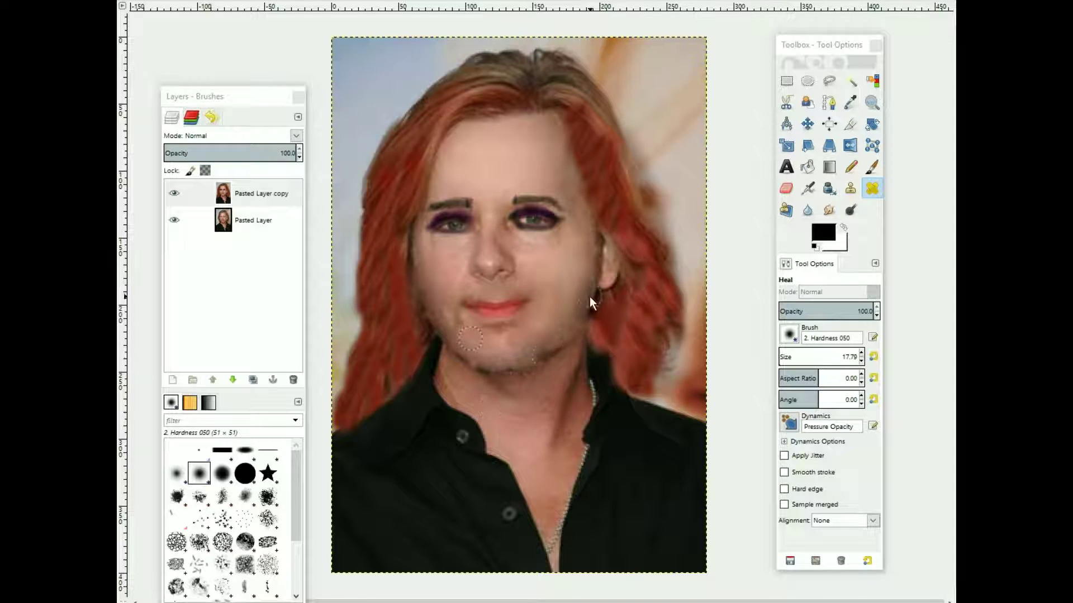
pyautogui.press('z')
pyautogui.press('ctrl')
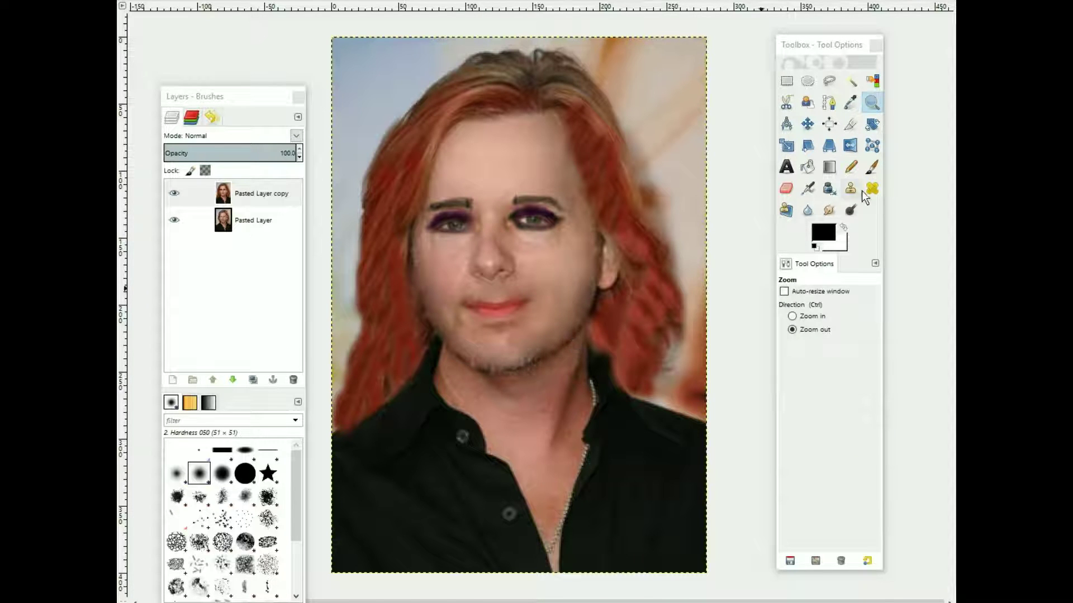
pyautogui.click(867, 189)
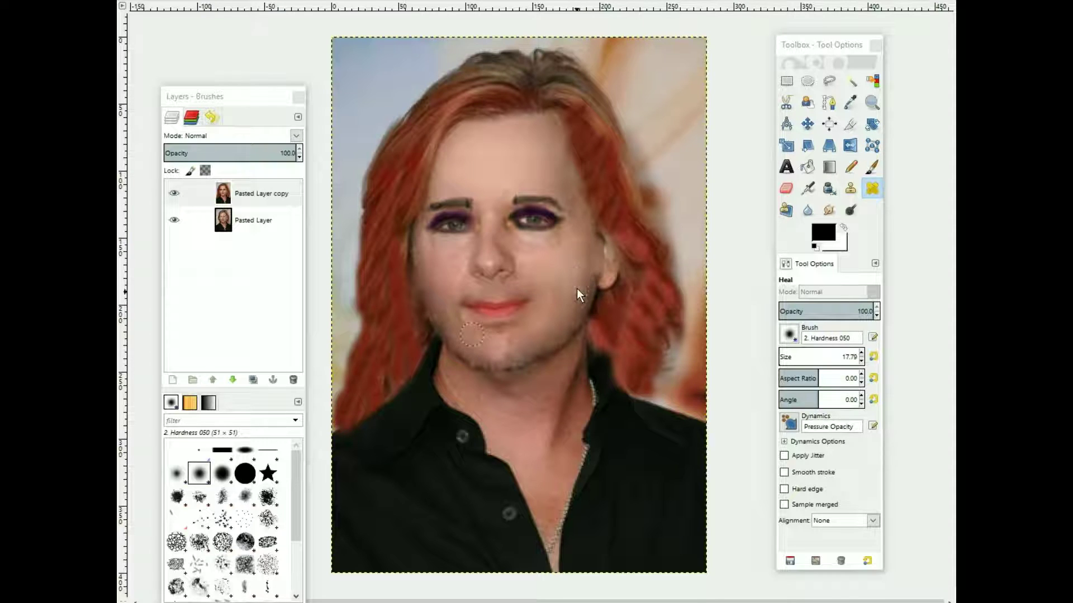
# Step: Airbrush a red streak across the top of the hair
pyautogui.press('a')
pyautogui.keyDown('ctrl'); pyautogui.click(598, 239); pyautogui.keyUp('ctrl')
pyautogui.moveTo(518, 94); pyautogui.dragTo(467, 76)
pyautogui.hotkey('alt', 'r')
# Step: Shrink both eyes with IWarp's Shrink deformation in the preview and apply the warp
pyautogui.click(391, 22)
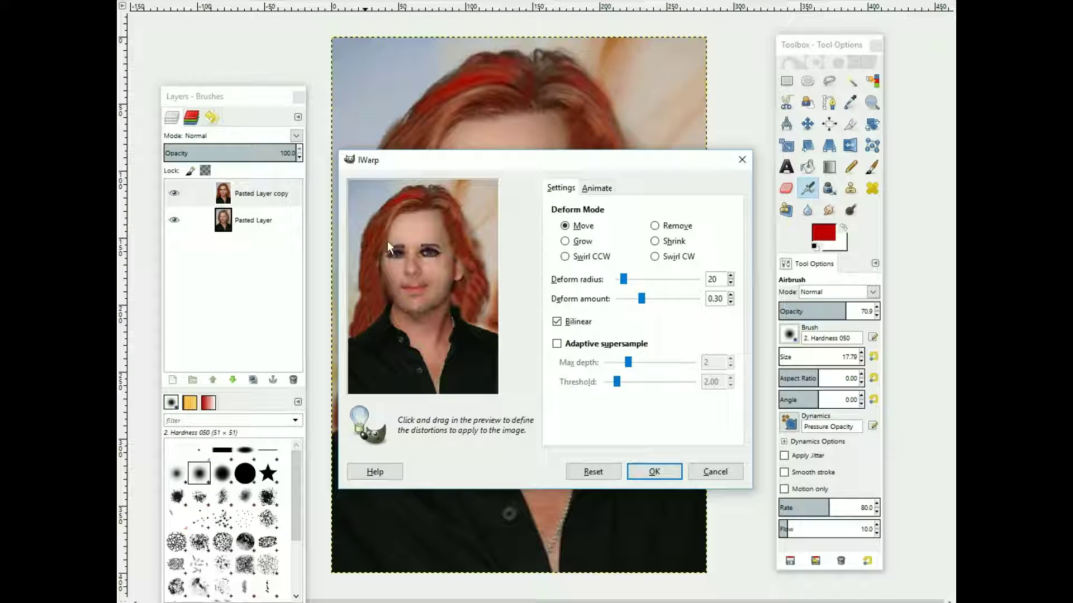
pyautogui.moveTo(416, 167); pyautogui.dragTo(383, 160)
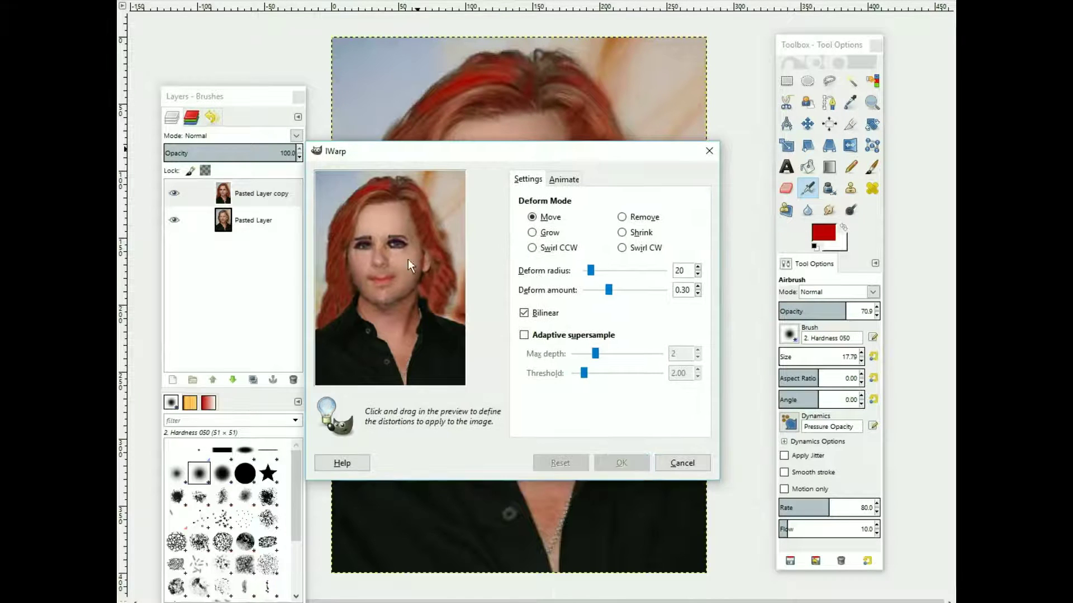
pyautogui.click(622, 233)
pyautogui.click(363, 243)
pyautogui.click(398, 244)
pyautogui.click(532, 232)
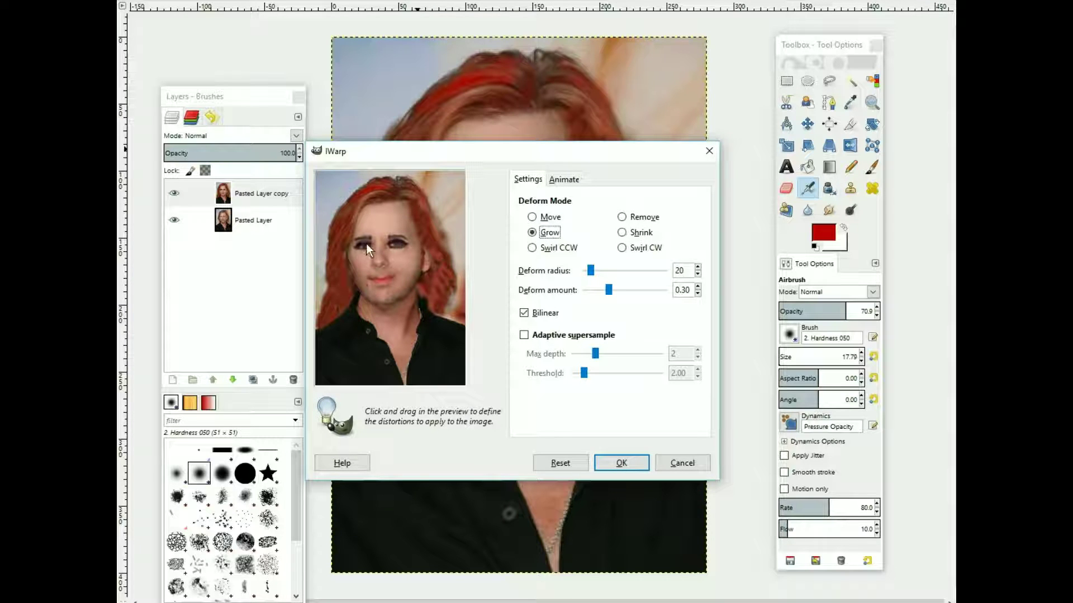
pyautogui.click(622, 233)
pyautogui.click(531, 217)
pyautogui.click(622, 462)
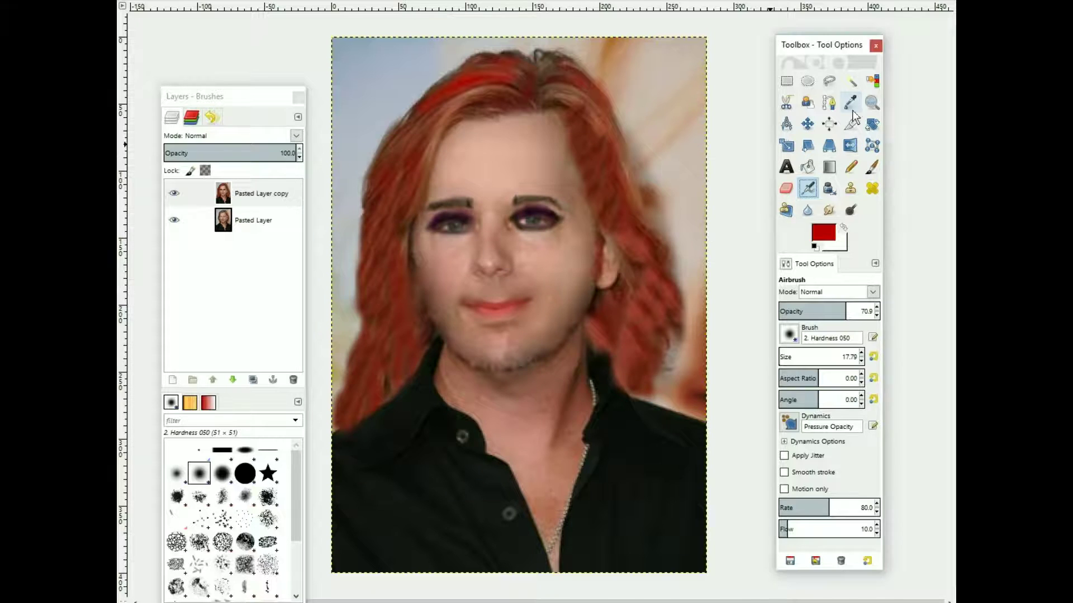
# Step: Airbrush black over the neck and clone black shirt fabric over the open collar
pyautogui.keyDown('ctrl'); pyautogui.click(504, 352); pyautogui.keyUp('ctrl')
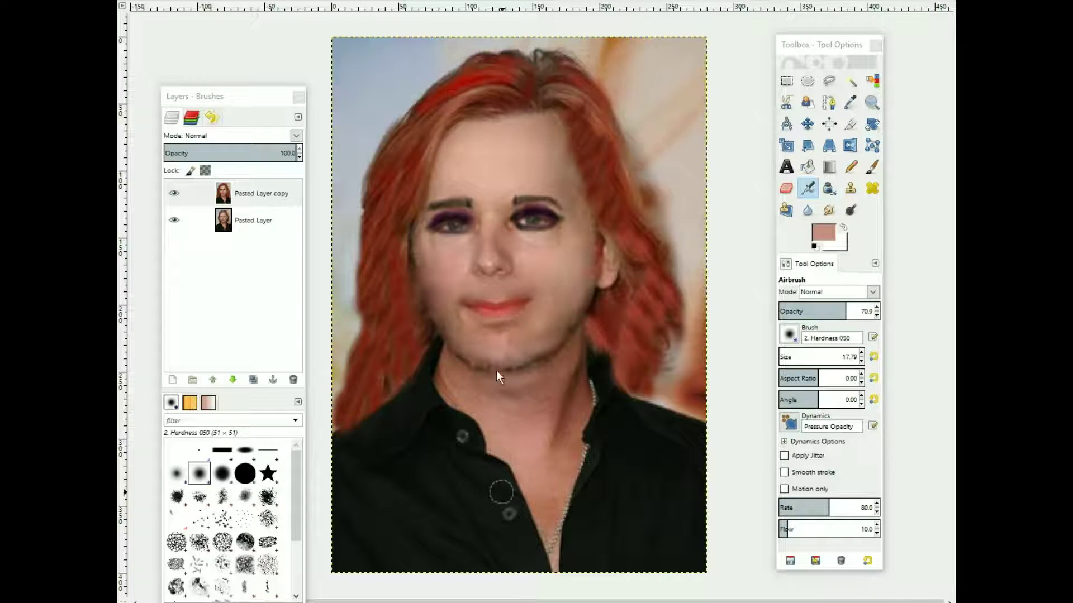
pyautogui.keyDown('ctrl'); pyautogui.click(338, 419); pyautogui.keyUp('ctrl')
pyautogui.moveTo(460, 420); pyautogui.dragTo(589, 425)
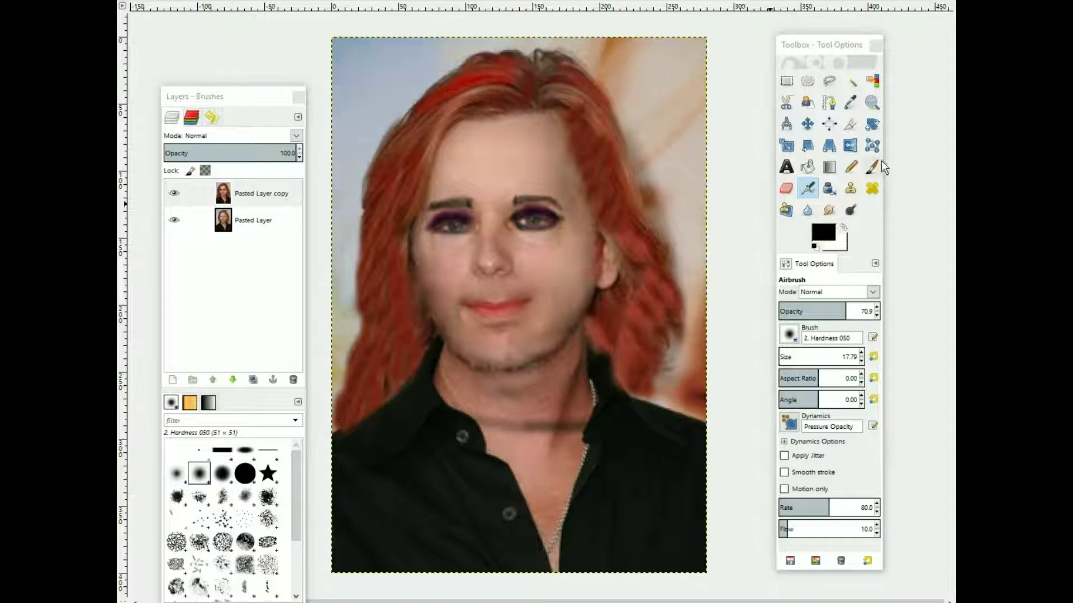
pyautogui.press('c')
pyautogui.keyDown('ctrl'); pyautogui.click(463, 464); pyautogui.keyUp('ctrl')
pyautogui.moveTo(591, 465)
pyautogui.mouseDown()
pyautogui.moveTo(512, 468)
pyautogui.moveTo(539, 454)
pyautogui.moveTo(516, 488)
pyautogui.moveTo(554, 511)
pyautogui.moveTo(545, 554)
pyautogui.moveTo(588, 467)
pyautogui.moveTo(637, 450)
pyautogui.moveTo(529, 449)
pyautogui.moveTo(491, 428)
pyautogui.moveTo(555, 421)
pyautogui.moveTo(468, 414)
pyautogui.moveTo(538, 417)
pyautogui.mouseUp()
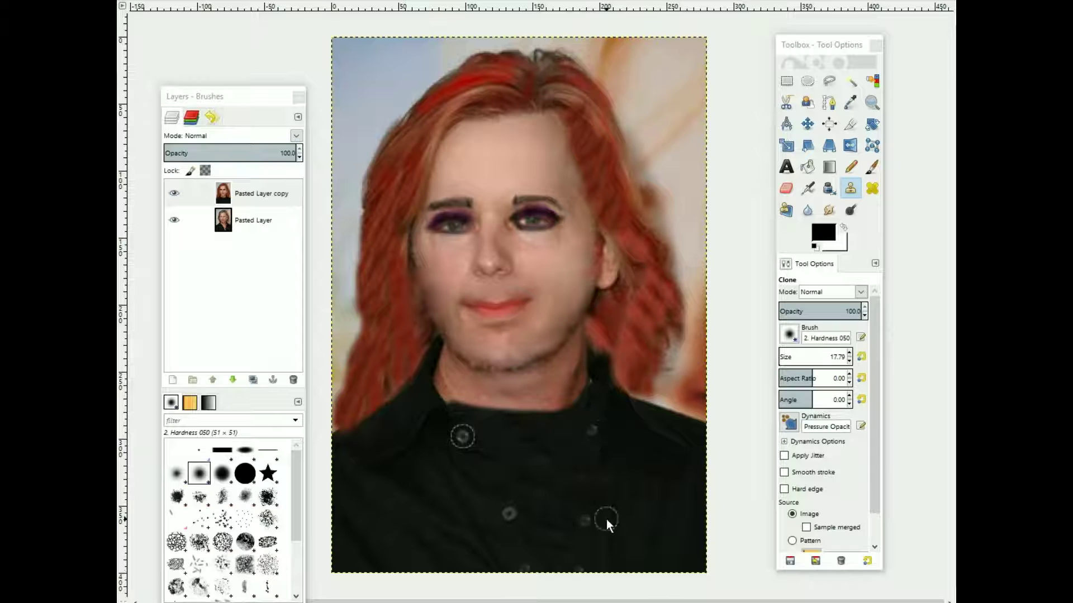
pyautogui.click(575, 185)
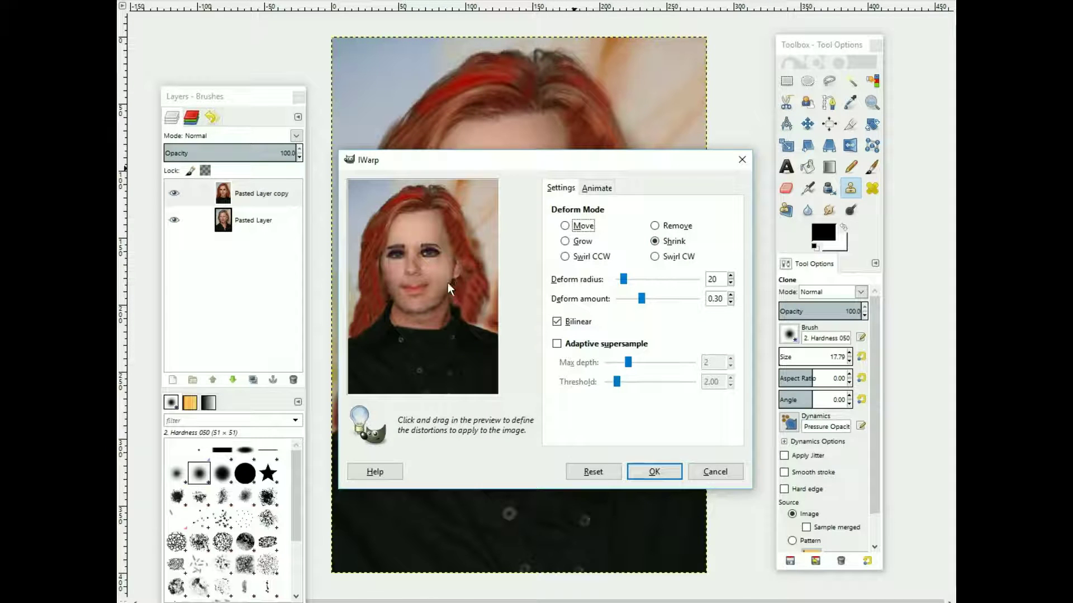
pyautogui.press('Escape')
# Step: Heal the stubble along the lower chin
pyautogui.press('h')
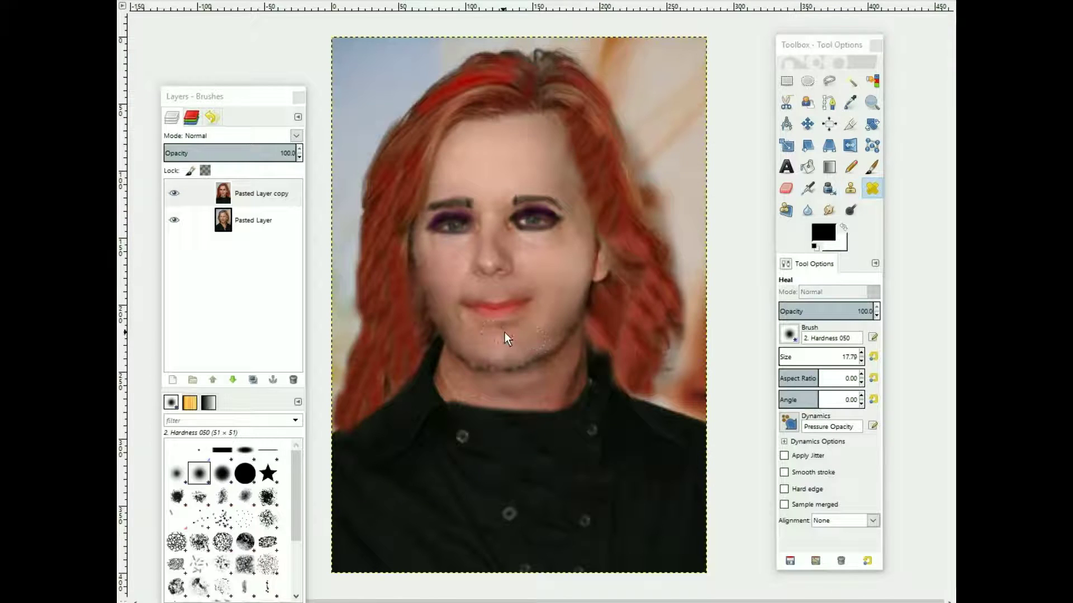
pyautogui.click(537, 357)
pyautogui.moveTo(464, 363); pyautogui.dragTo(498, 365)
pyautogui.keyDown('ctrl'); pyautogui.click(551, 254); pyautogui.keyUp('ctrl')
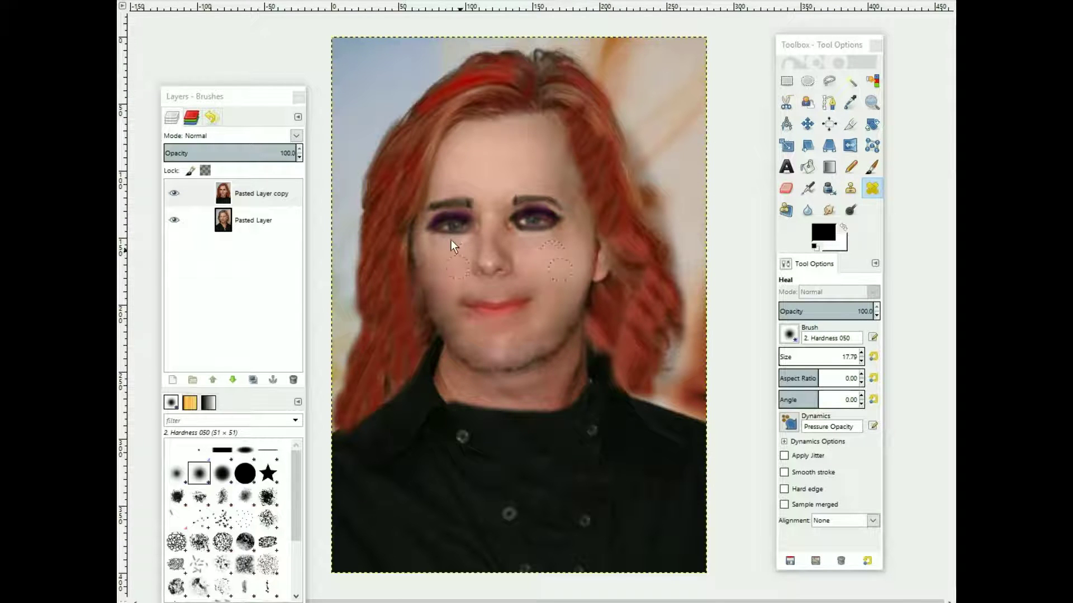
# Step: Clone red hair over the forehead speckles and darker hair onto the crown
pyautogui.press('c')
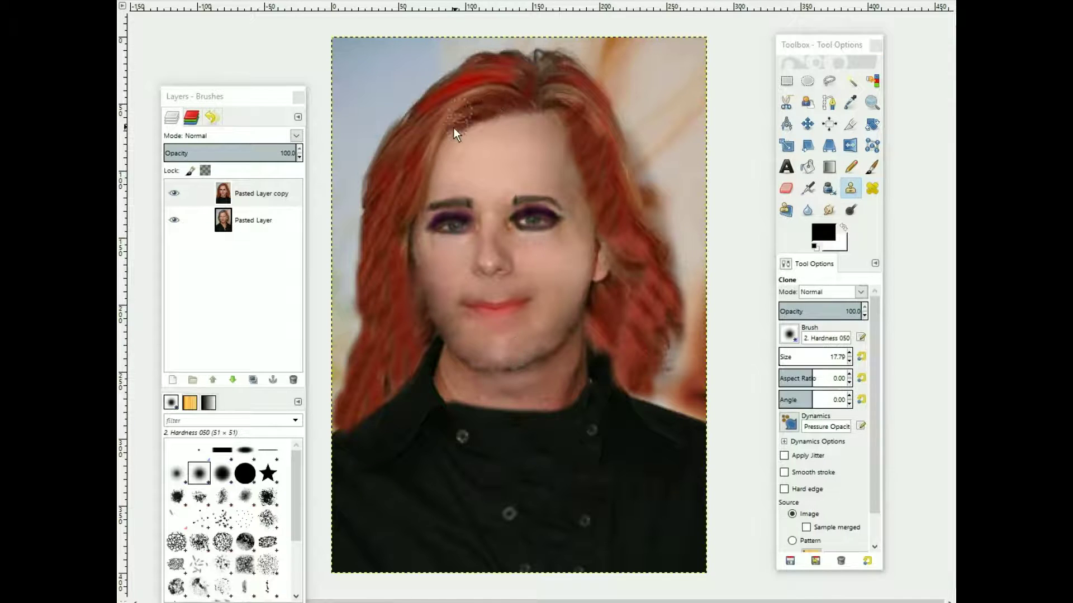
pyautogui.moveTo(419, 222); pyautogui.dragTo(447, 167)
pyautogui.keyDown('ctrl'); pyautogui.click(493, 96); pyautogui.keyUp('ctrl')
pyautogui.keyDown('ctrl'); pyautogui.click(535, 72); pyautogui.keyUp('ctrl')
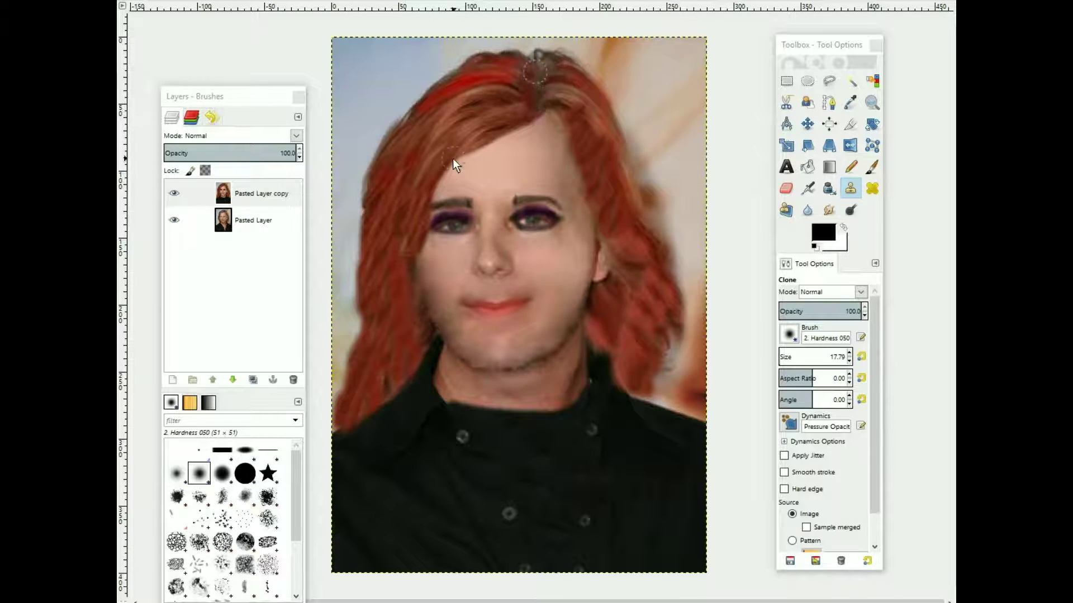
# Step: Try Smudge and Pencil on the face and sample the skin tone as painting colour
pyautogui.click(828, 209)
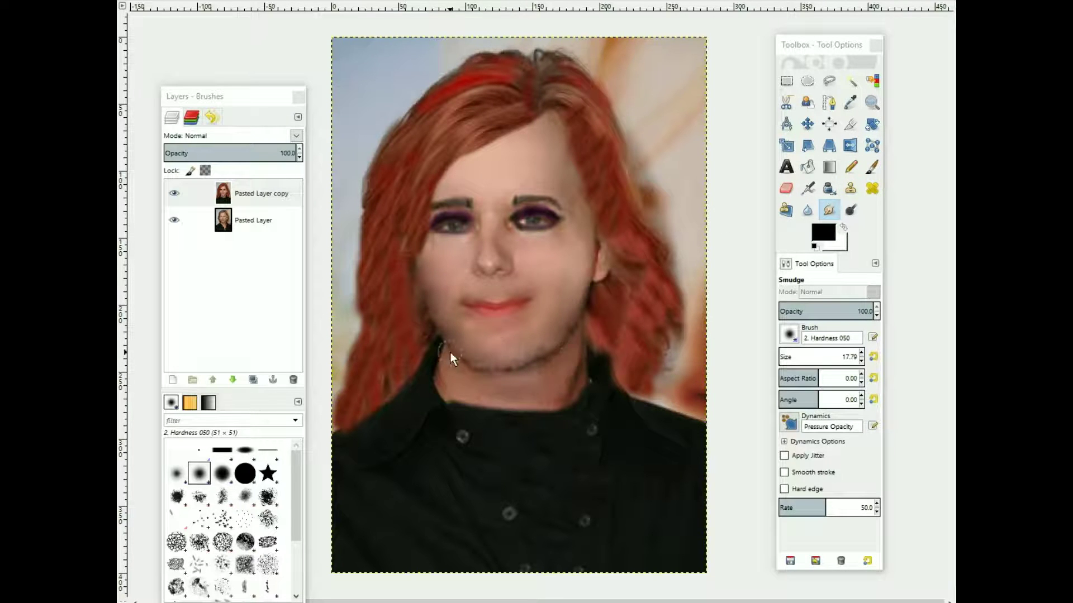
pyautogui.press('n')
pyautogui.click(451, 402)
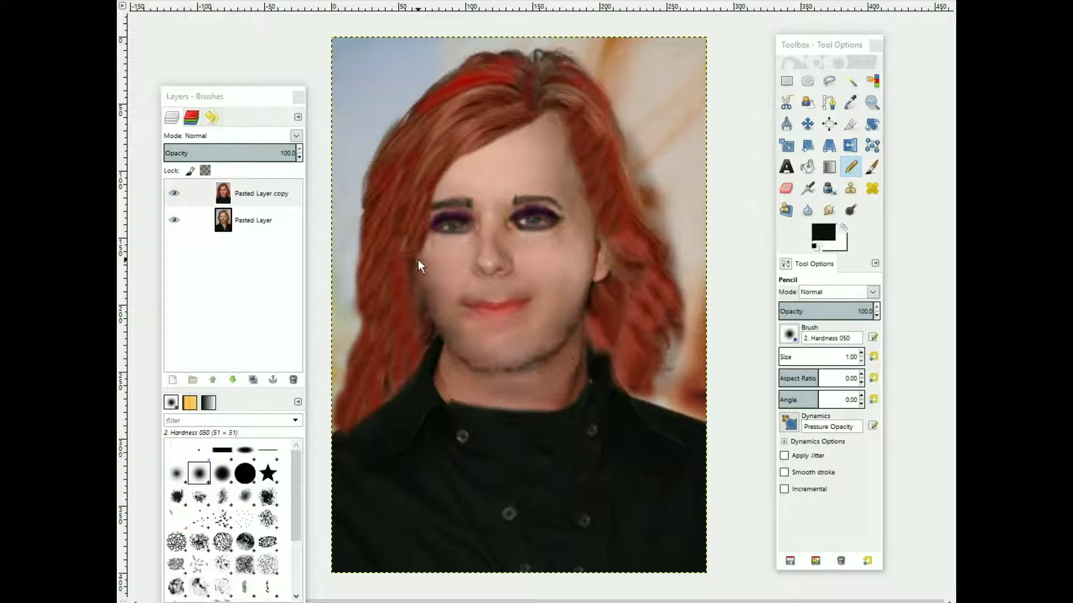
pyautogui.press('o')
pyautogui.click(454, 381)
pyautogui.press('n')
pyautogui.press('z')
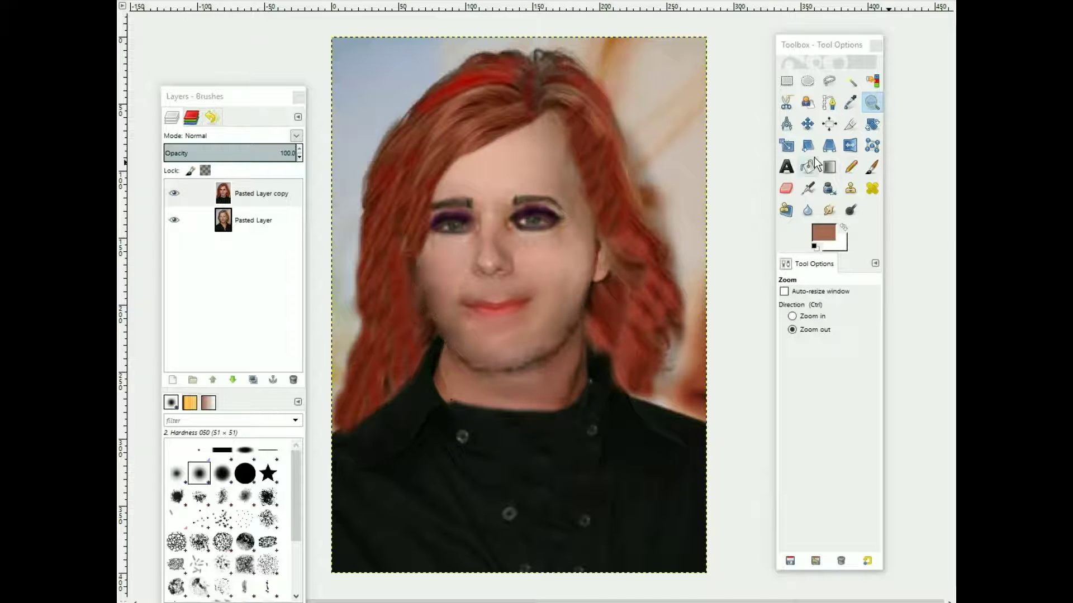
# Step: Heal a spot on the left cheek and the stubble along the jaw
pyautogui.click(870, 189)
pyautogui.keyDown('ctrl'); pyautogui.click(431, 262); pyautogui.keyUp('ctrl')
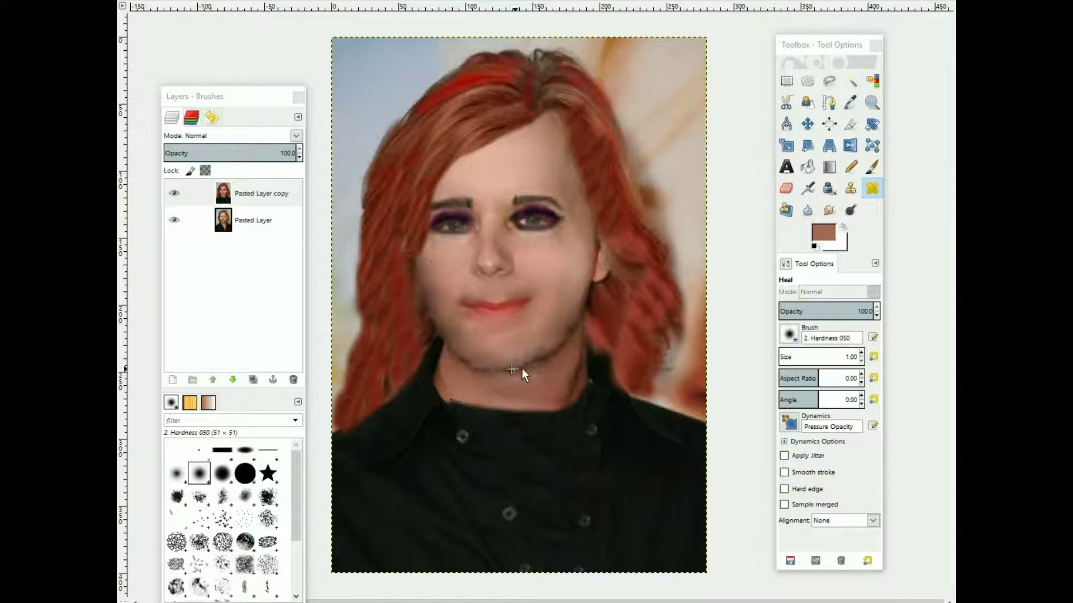
pyautogui.click(422, 292)
pyautogui.moveTo(518, 368); pyautogui.dragTo(506, 367)
# Step: Toggle 'Pasted Layer copy' visibility to compare the edited face with the original
pyautogui.click(177, 194)
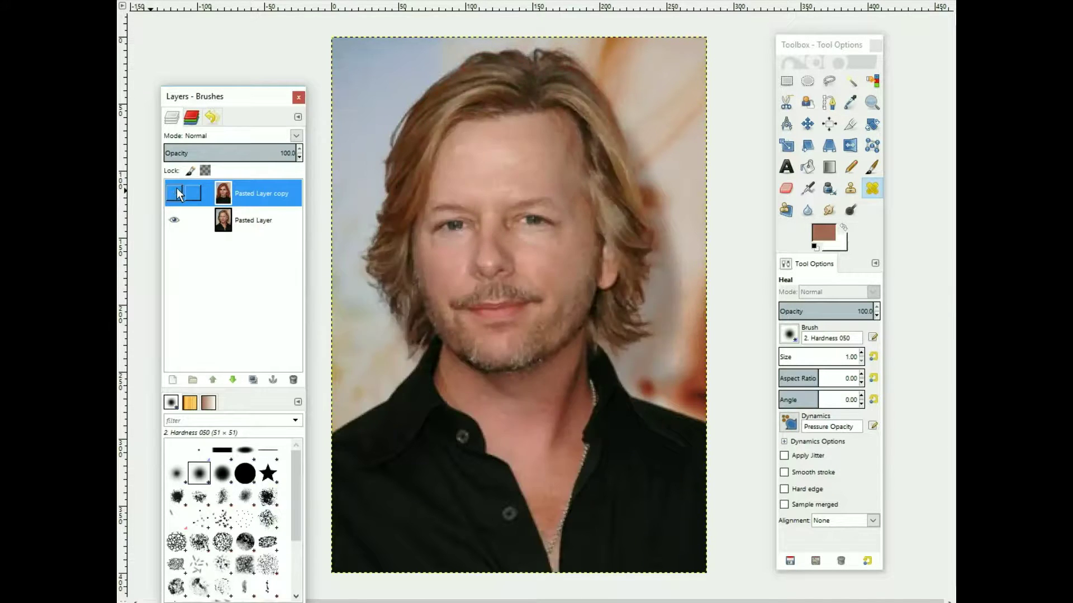
pyautogui.click(178, 192)
pyautogui.click(174, 192)
pyautogui.click(175, 192)
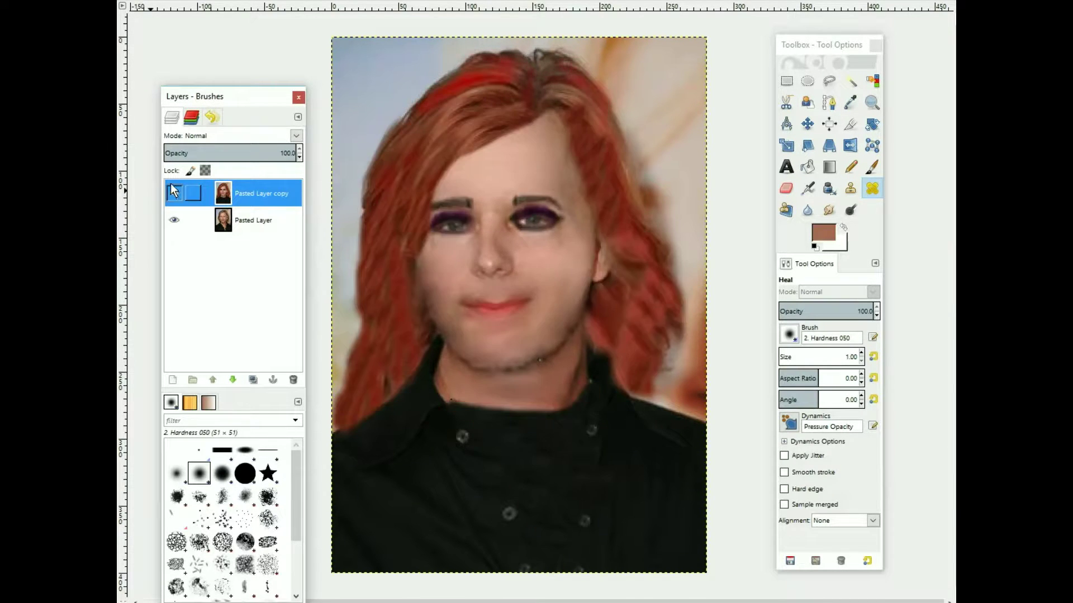
# Step: Heal more of the cheeks and forehead, resizing the Heal brush to about 26
pyautogui.click(443, 341)
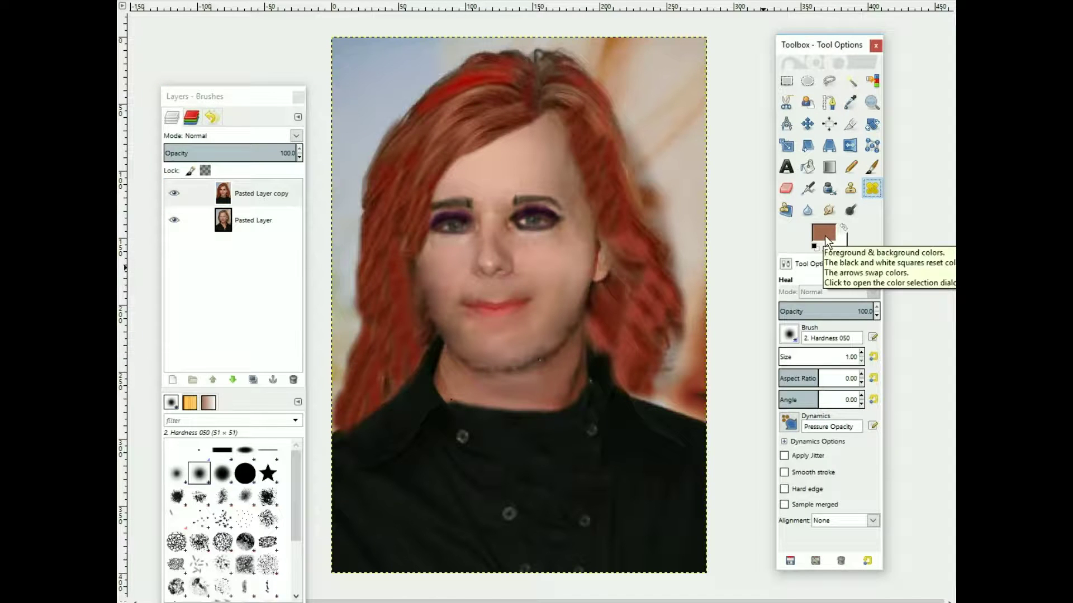
pyautogui.press(']')
pyautogui.keyDown('ctrl'); pyautogui.click(467, 283); pyautogui.keyUp('ctrl')
pyautogui.press('[')
pyautogui.press('[')
pyautogui.press('[')
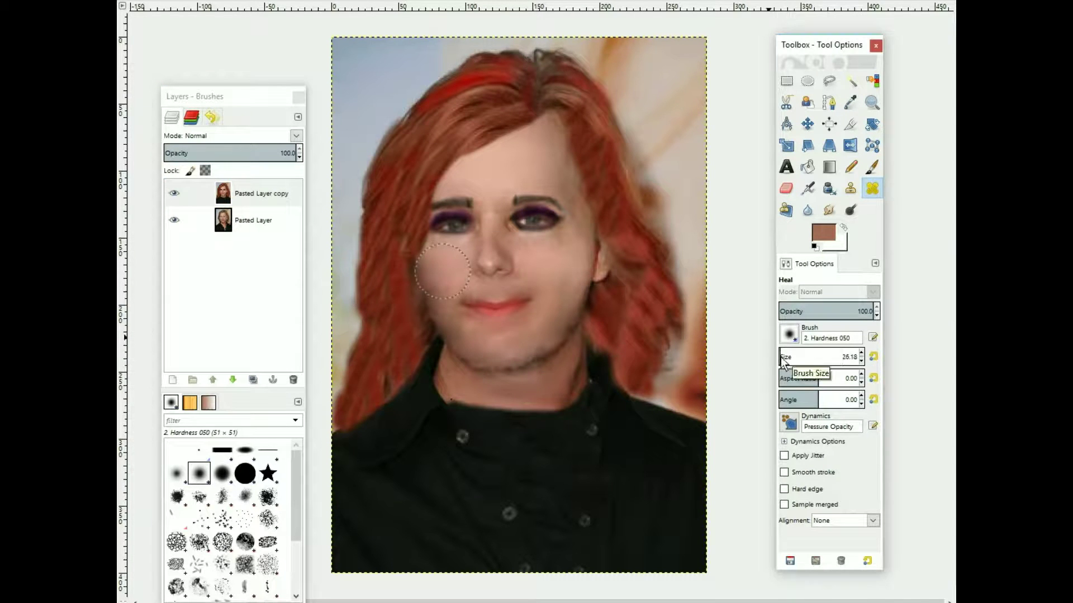
pyautogui.keyDown('ctrl'); pyautogui.click(563, 266); pyautogui.keyUp('ctrl')
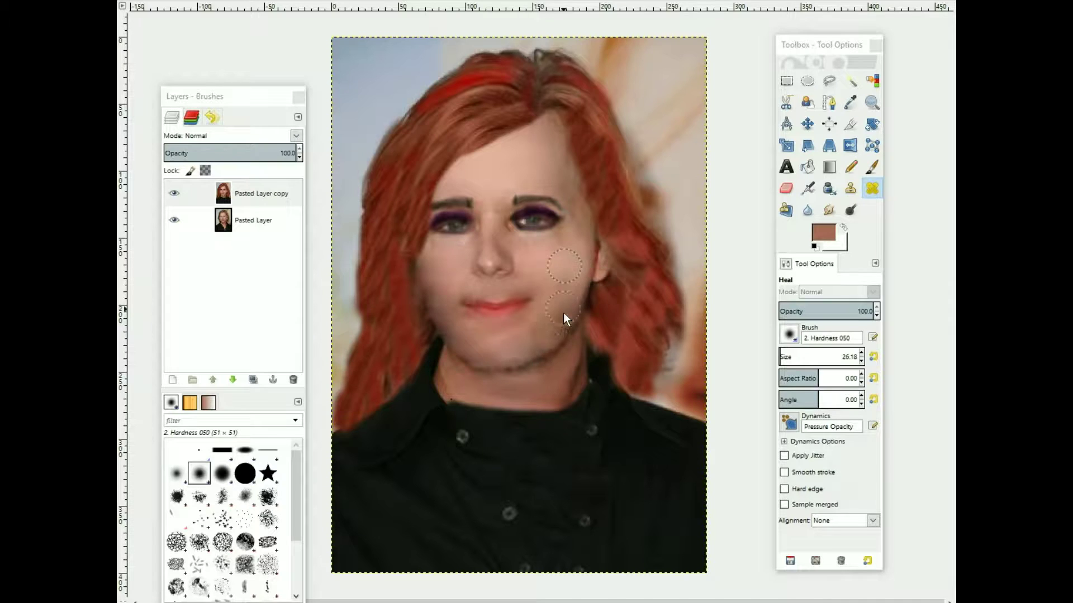
pyautogui.keyDown('ctrl'); pyautogui.click(473, 176); pyautogui.keyUp('ctrl')
pyautogui.keyDown('ctrl'); pyautogui.click(529, 257); pyautogui.keyUp('ctrl')
# Step: Toggle the edited layer on and off repeatedly to compare, leaving it hidden
pyautogui.click(178, 199)
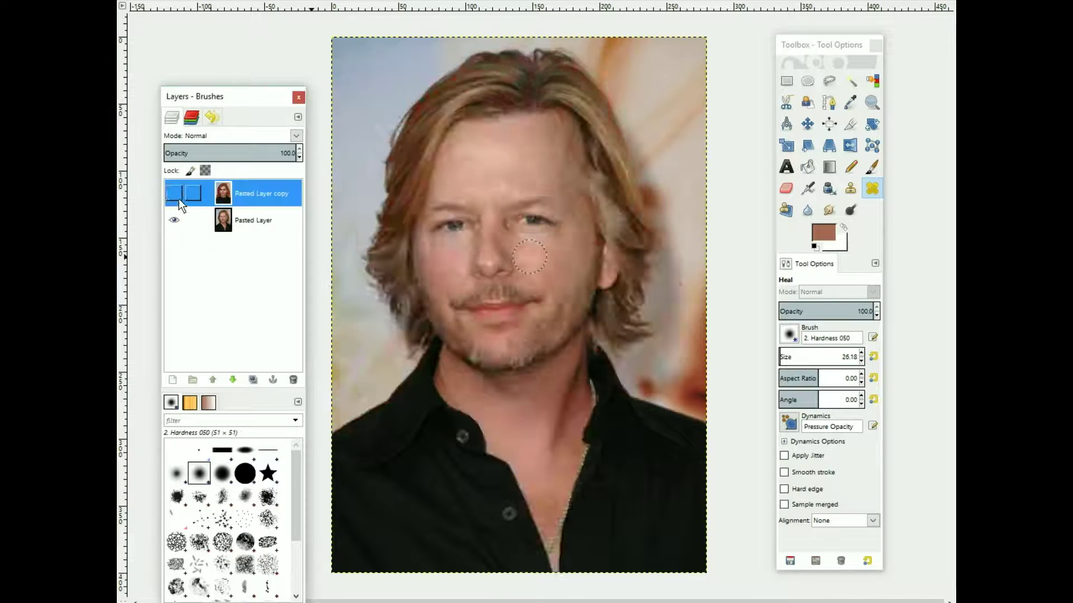
pyautogui.click(178, 199)
pyautogui.click(177, 199)
pyautogui.click(177, 199)
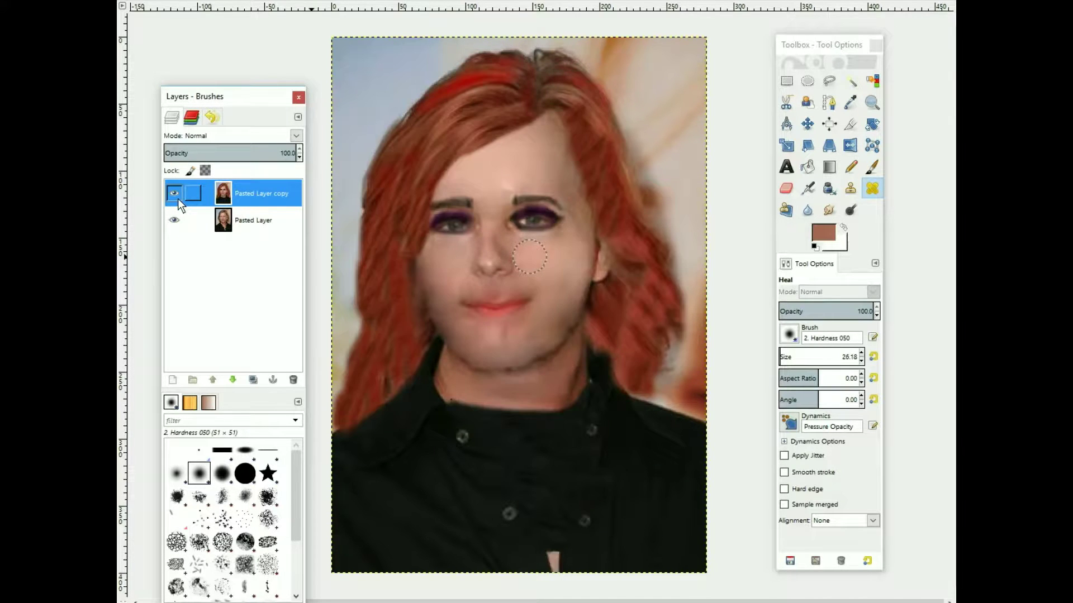
pyautogui.click(177, 199)
pyautogui.click(178, 199)
pyautogui.click(174, 193)
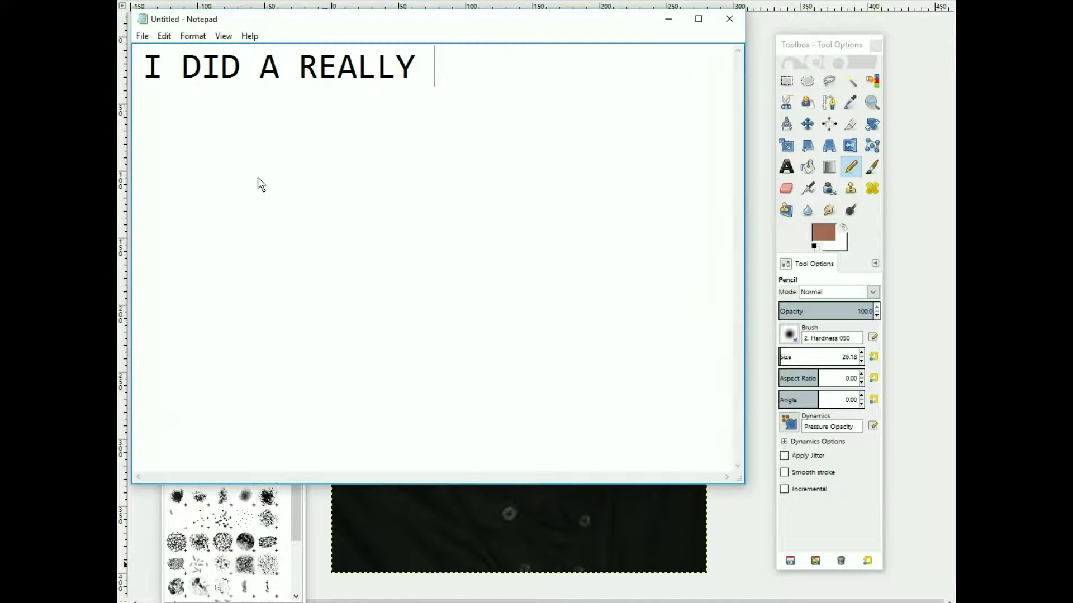
# Step: Complete the note 'I DID A REALLY BAD JOB!!!' with 'haha' on the line below
pyautogui.write('B')
pyautogui.write('AD JOB!!!')
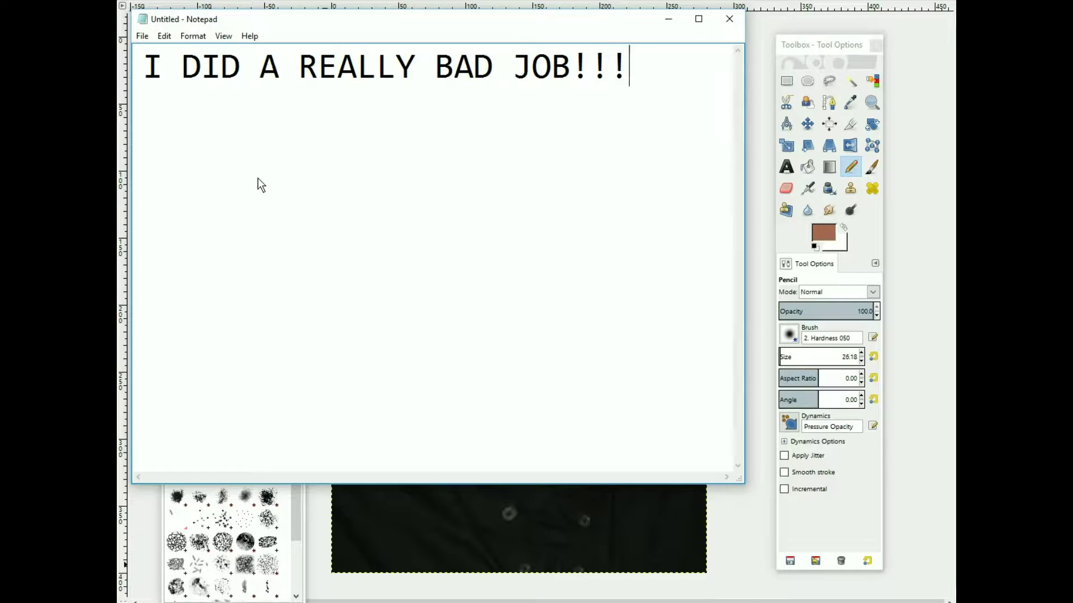
pyautogui.press('Return')
pyautogui.write('haha')
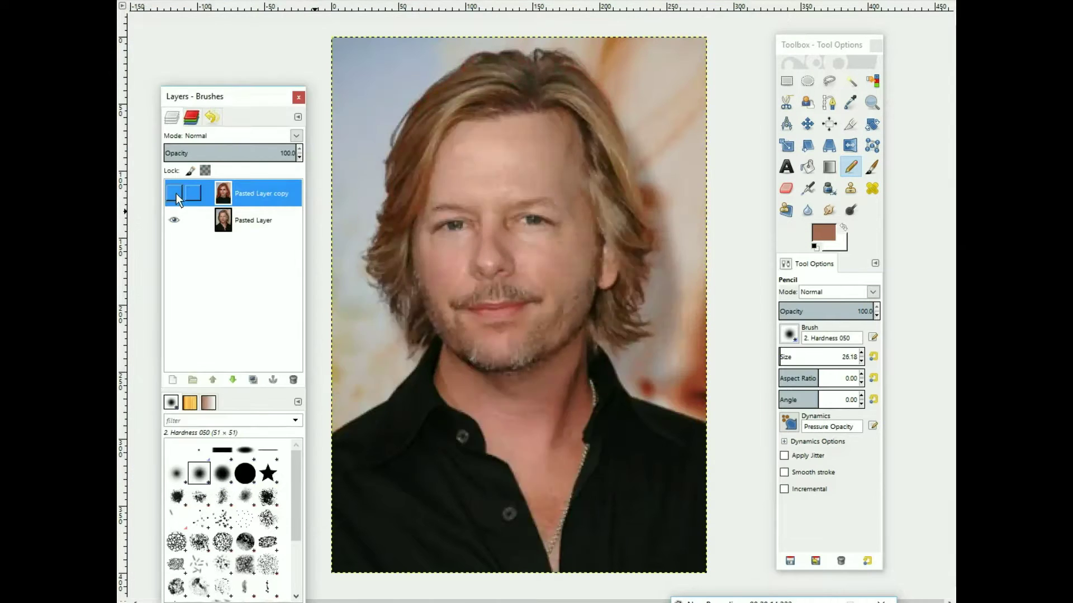
# Step: Re-show the edited GIMP layer, then bring Notepad back to the front from the taskbar
pyautogui.click(176, 193)
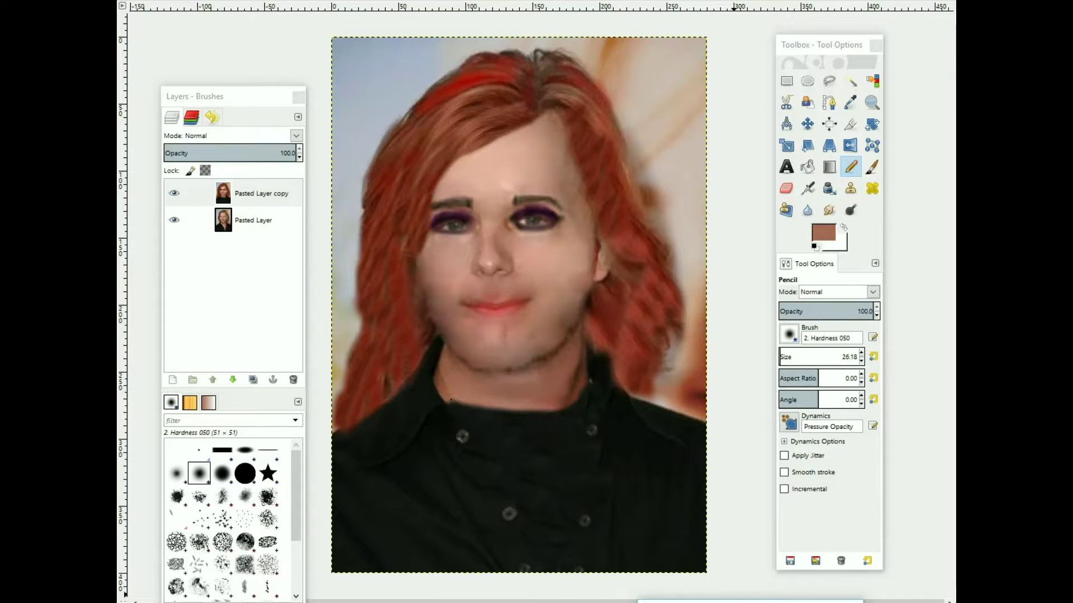
pyautogui.click(593, 553)
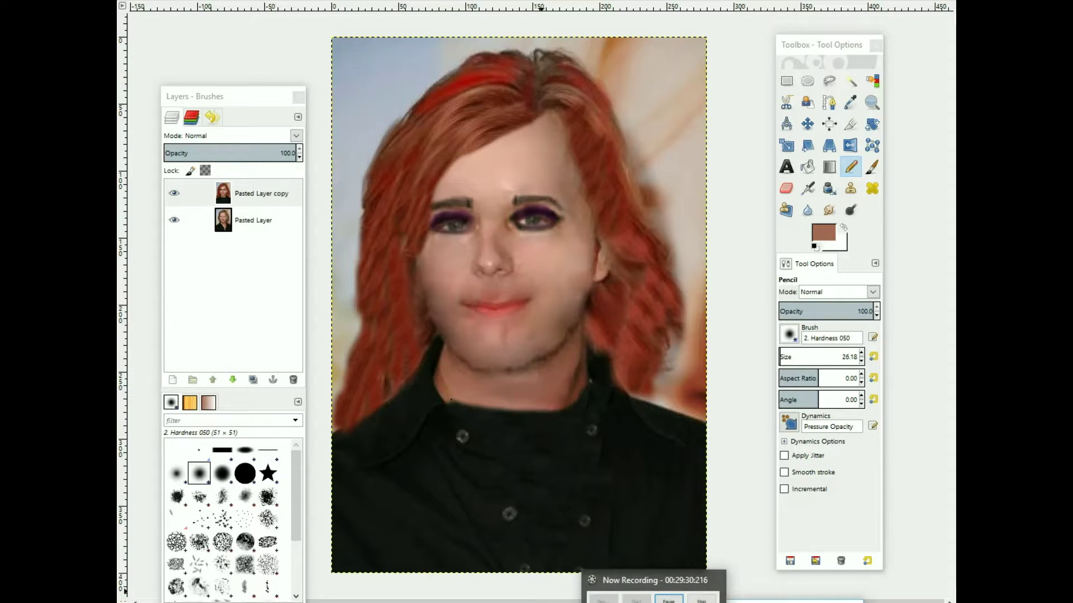
pyautogui.click(730, 545)
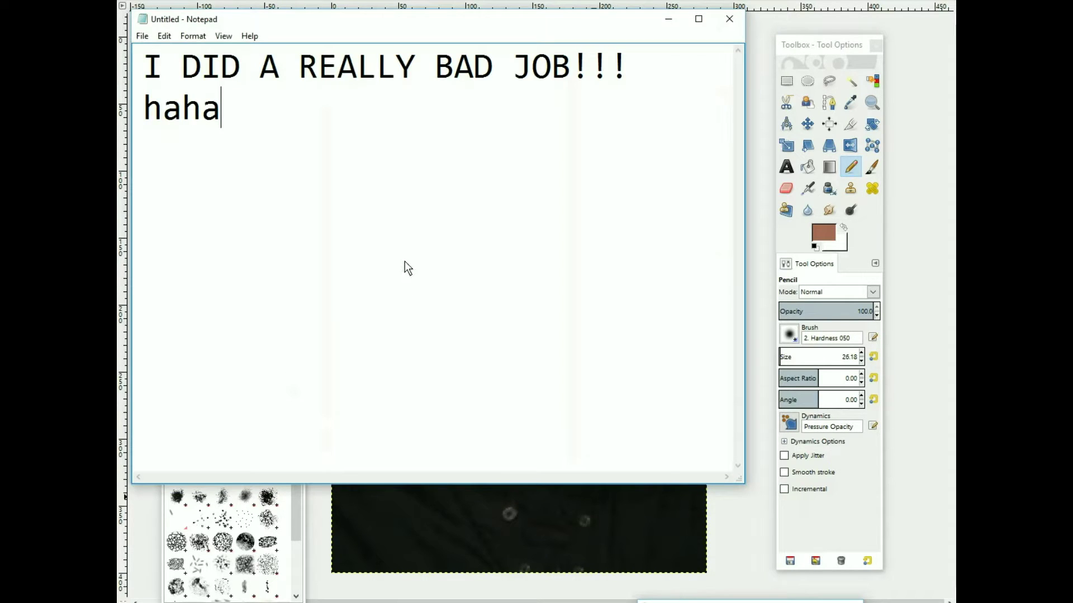
# Step: Add 'Thanks for watching!' as a third line under 'haha', correcting typos
pyautogui.press('Return')
pyautogui.write('tH')
pyautogui.press('BackSpace')
pyautogui.press('BackSpace')
pyautogui.write('Than')
pyautogui.press('BackSpace')
pyautogui.write('anks for watchio')
pyautogui.press('BackSpace')
pyautogui.write('ng!')
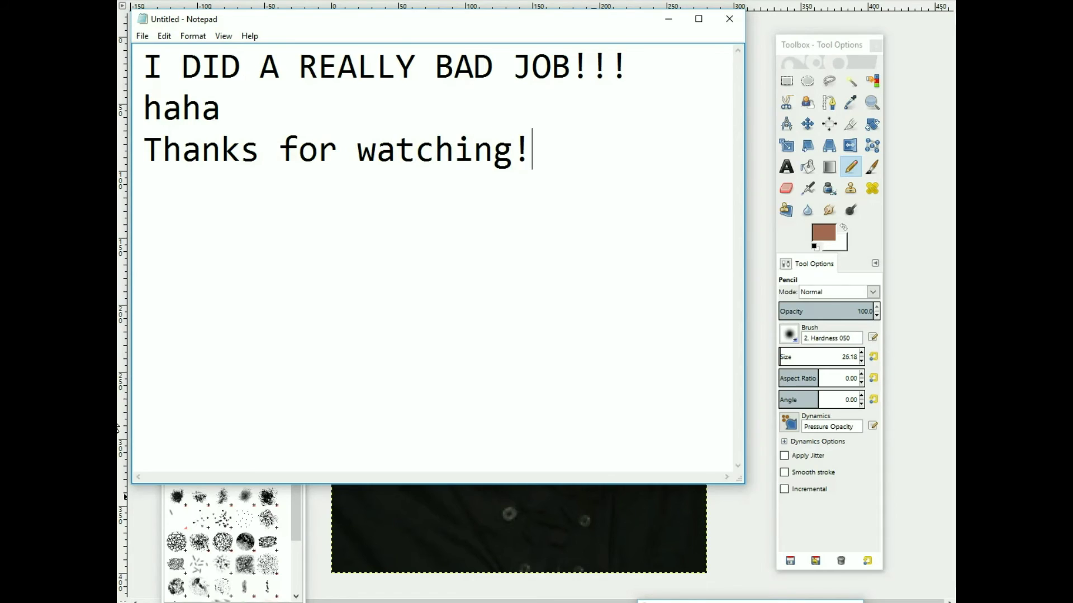